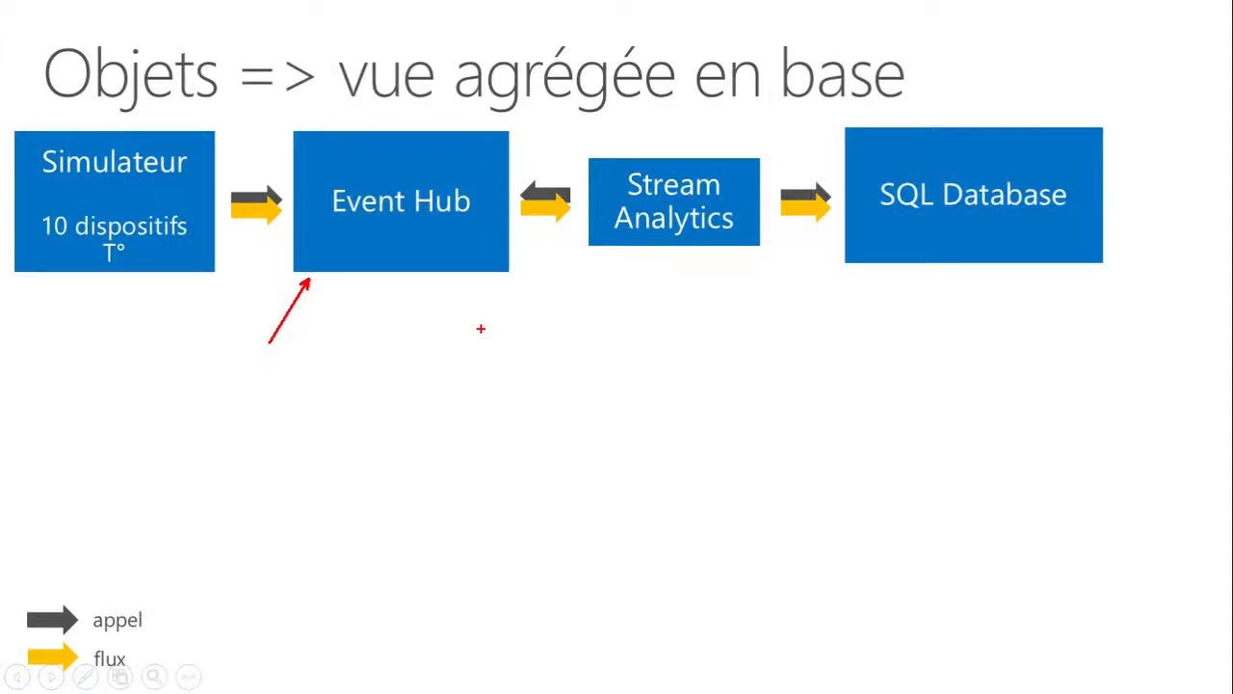
# - Clear the slide annotation, switch to the Azure portal in the browser and open the Service Bus namespace list
pyautogui.press('Escape')
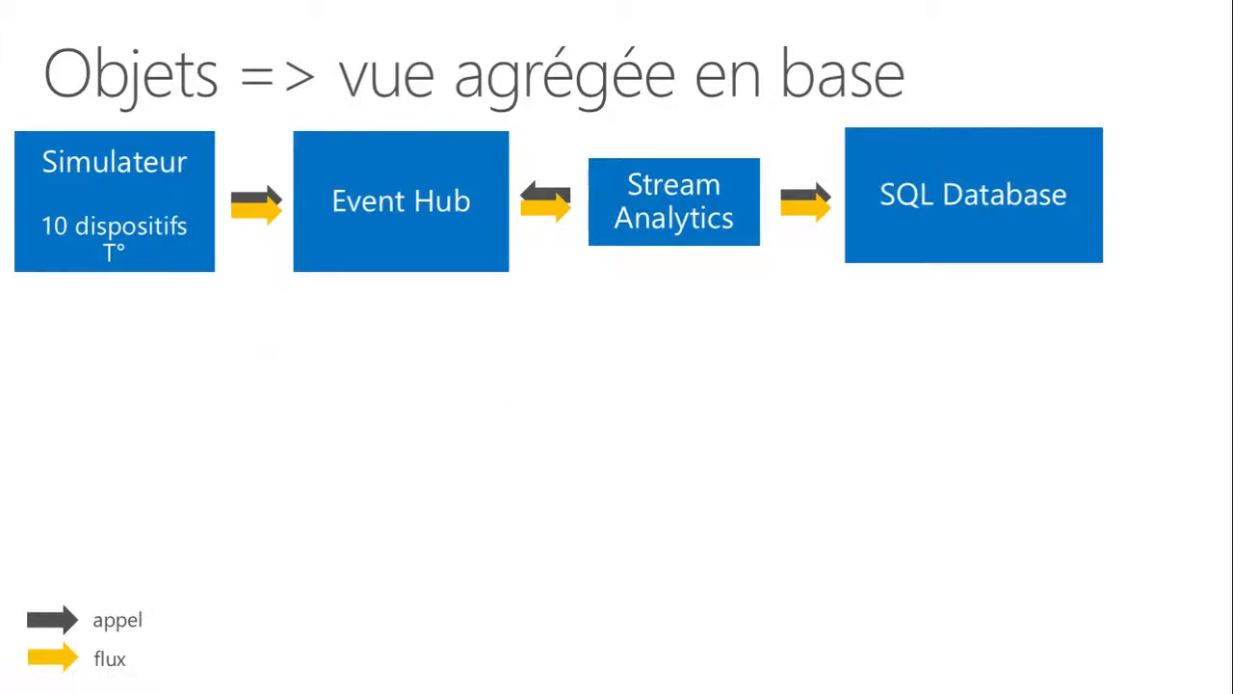
pyautogui.hotkey('alt', 'Tab')
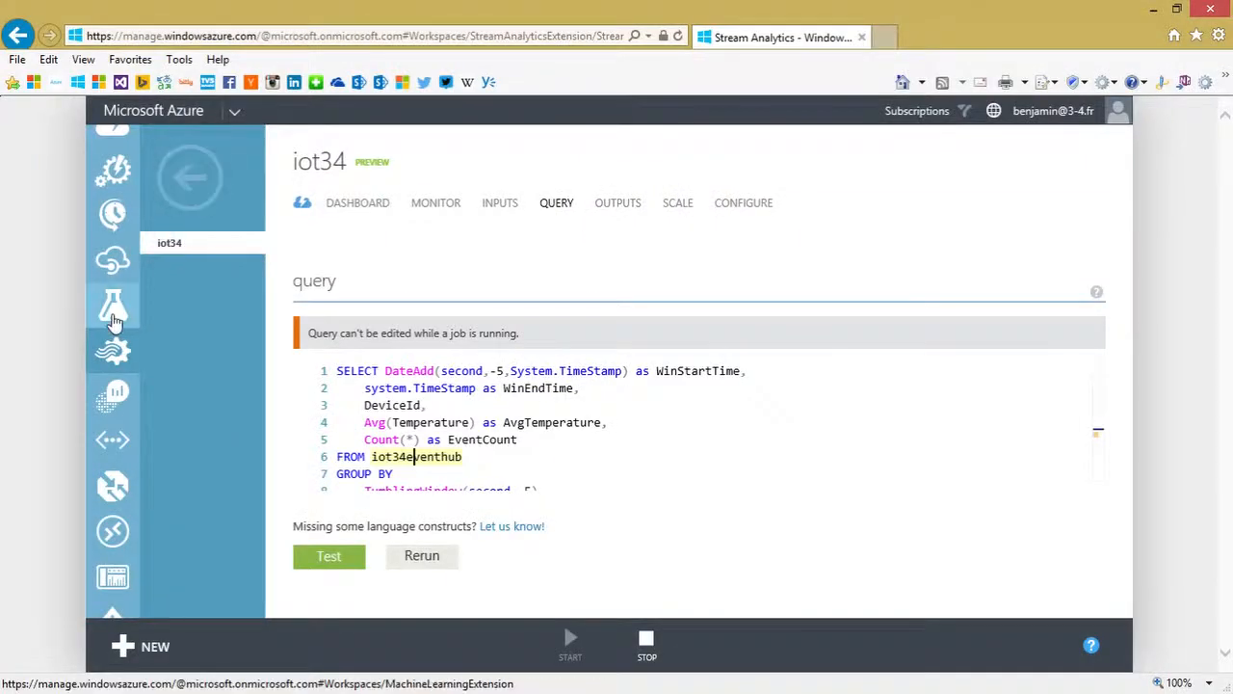
pyautogui.scroll(3, 113, 321)
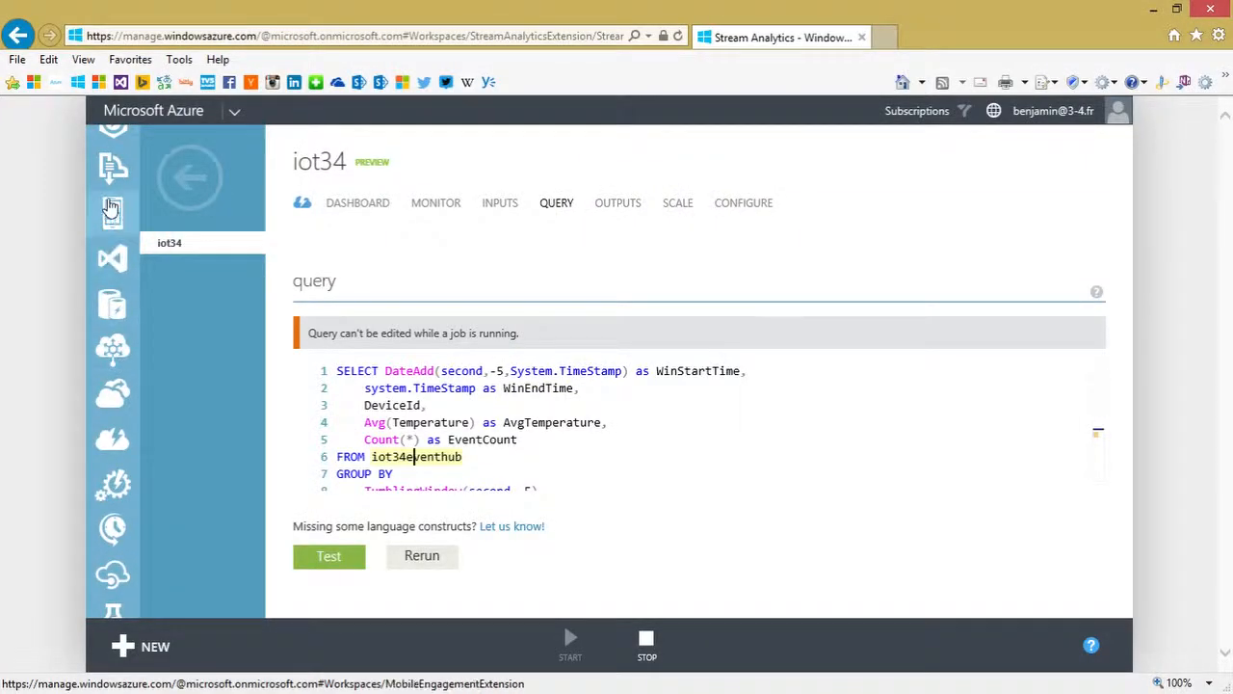
pyautogui.click(113, 166)
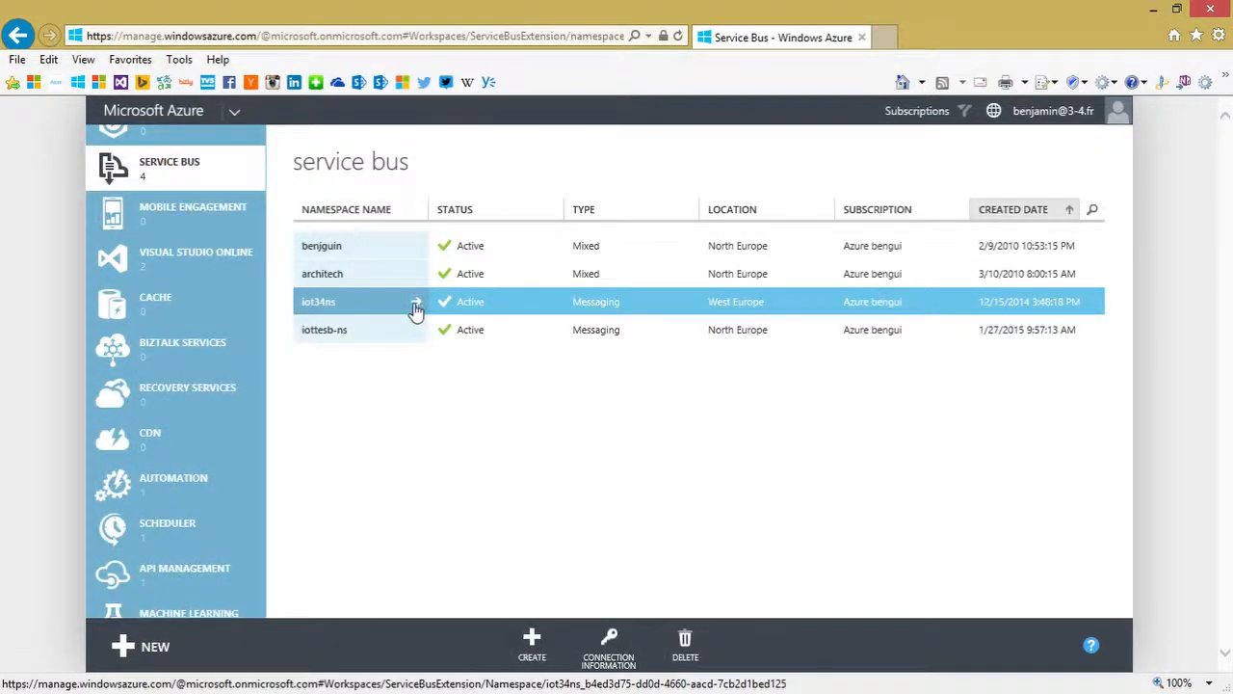
# - Review the quick-create form for a new Event Hub, including its namespace choices, and close it without creating anything
pyautogui.click(125, 645)
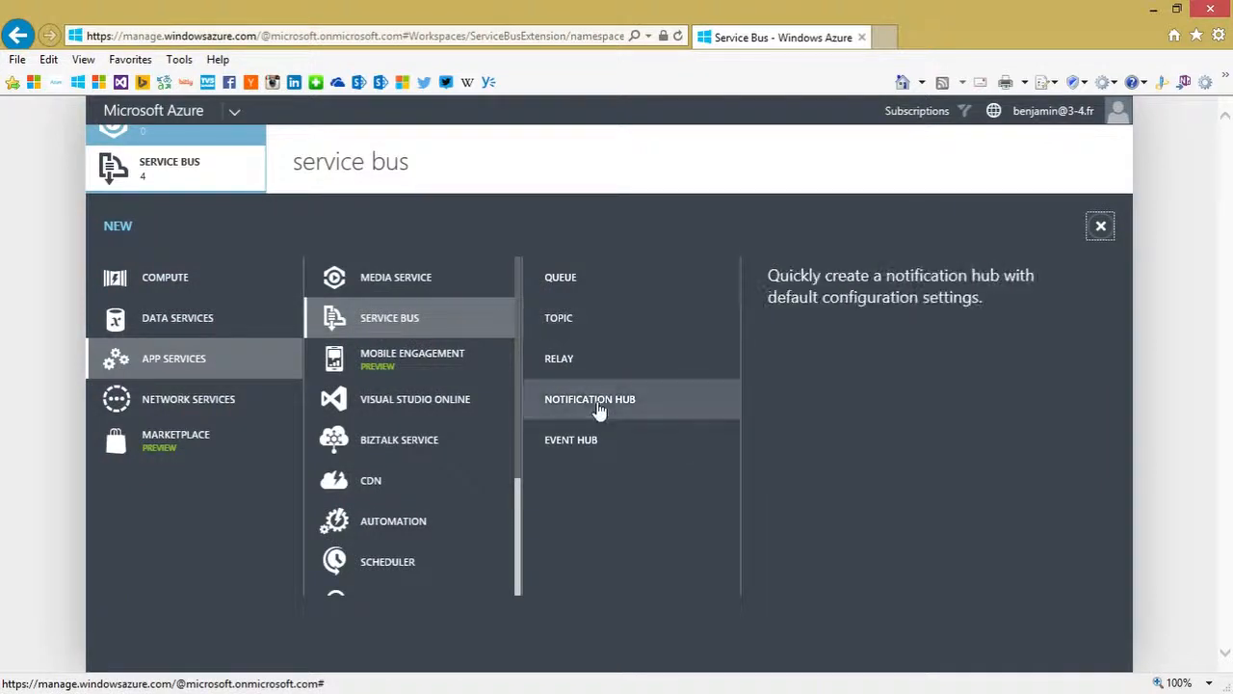
pyautogui.click(575, 445)
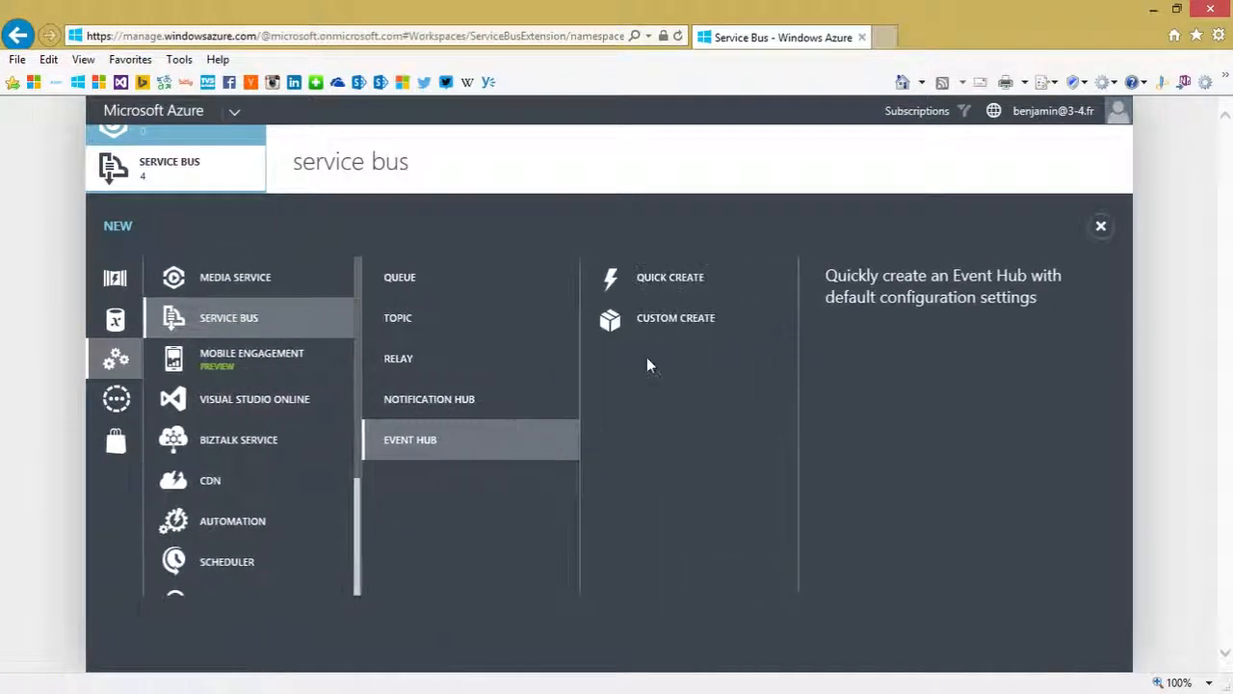
pyautogui.click(674, 278)
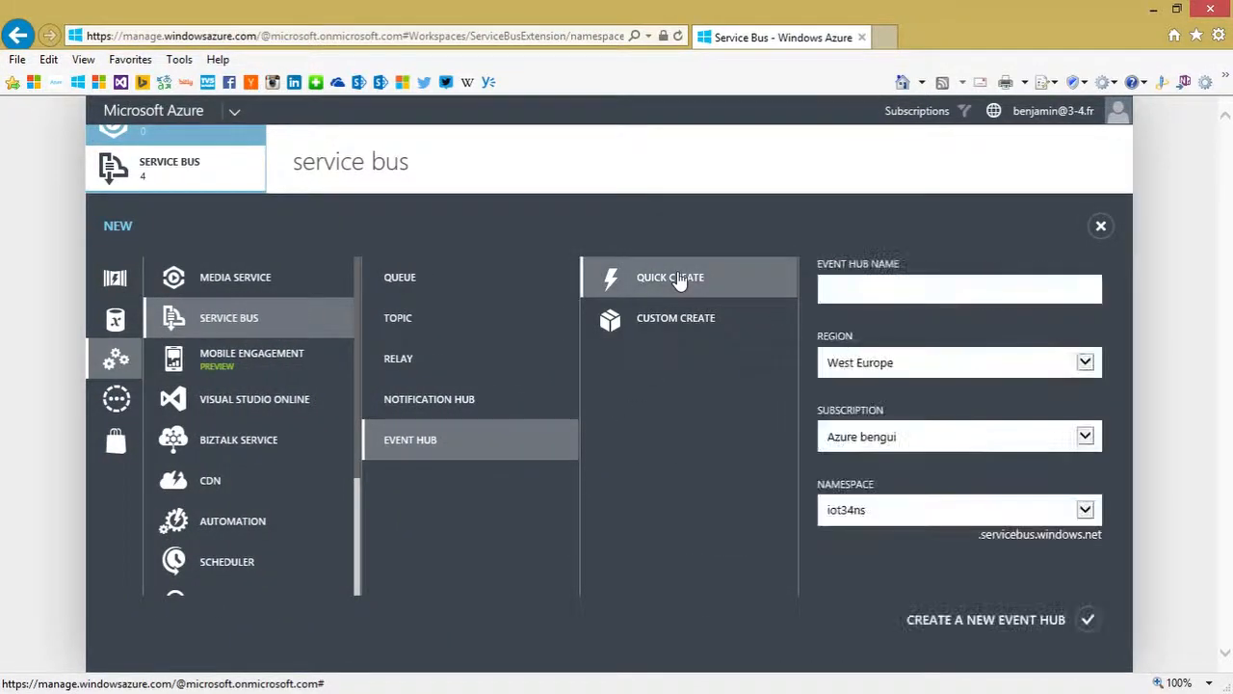
pyautogui.click(872, 517)
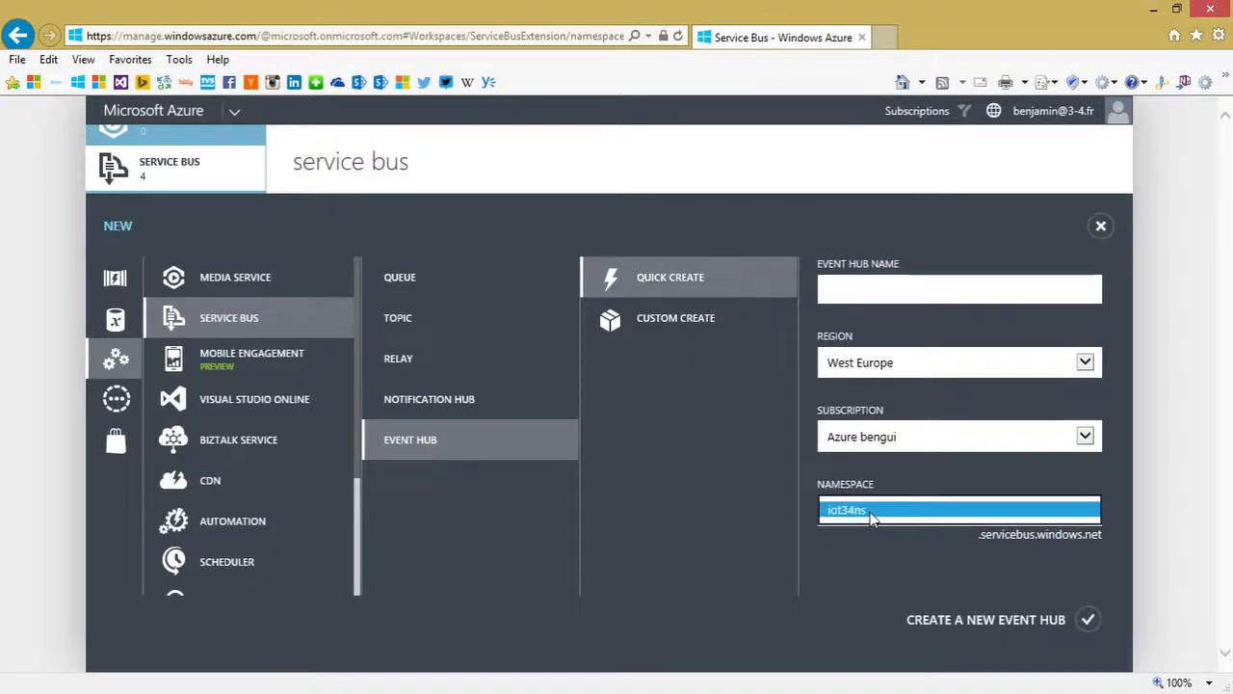
pyautogui.click(896, 457)
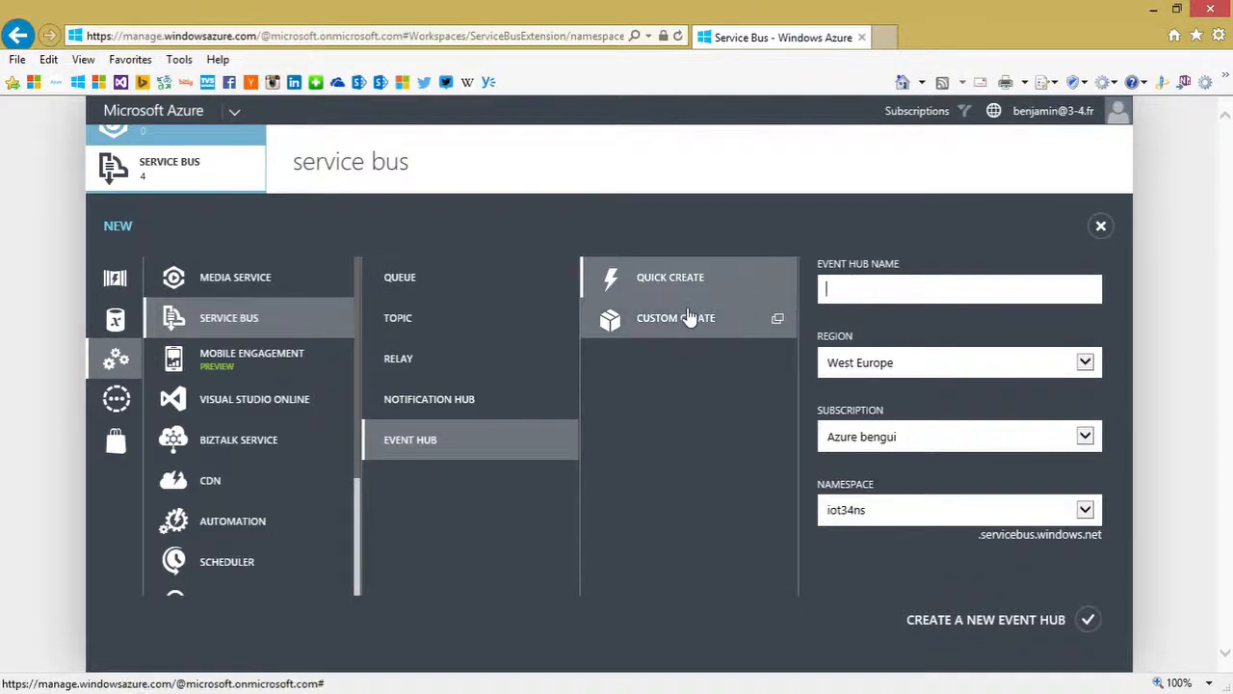
pyautogui.click(1101, 222)
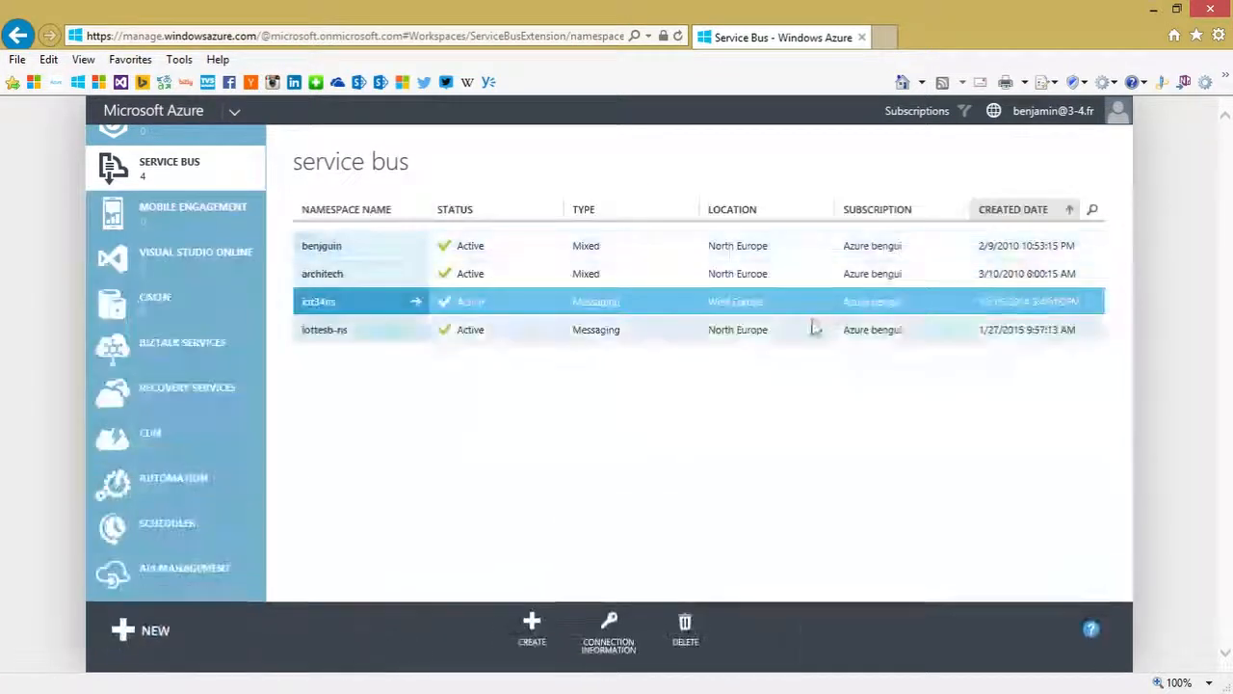
# - Open the iotte event hub in the iot34ns namespace and review its dashboard metrics and quick glance properties
pyautogui.click(415, 302)
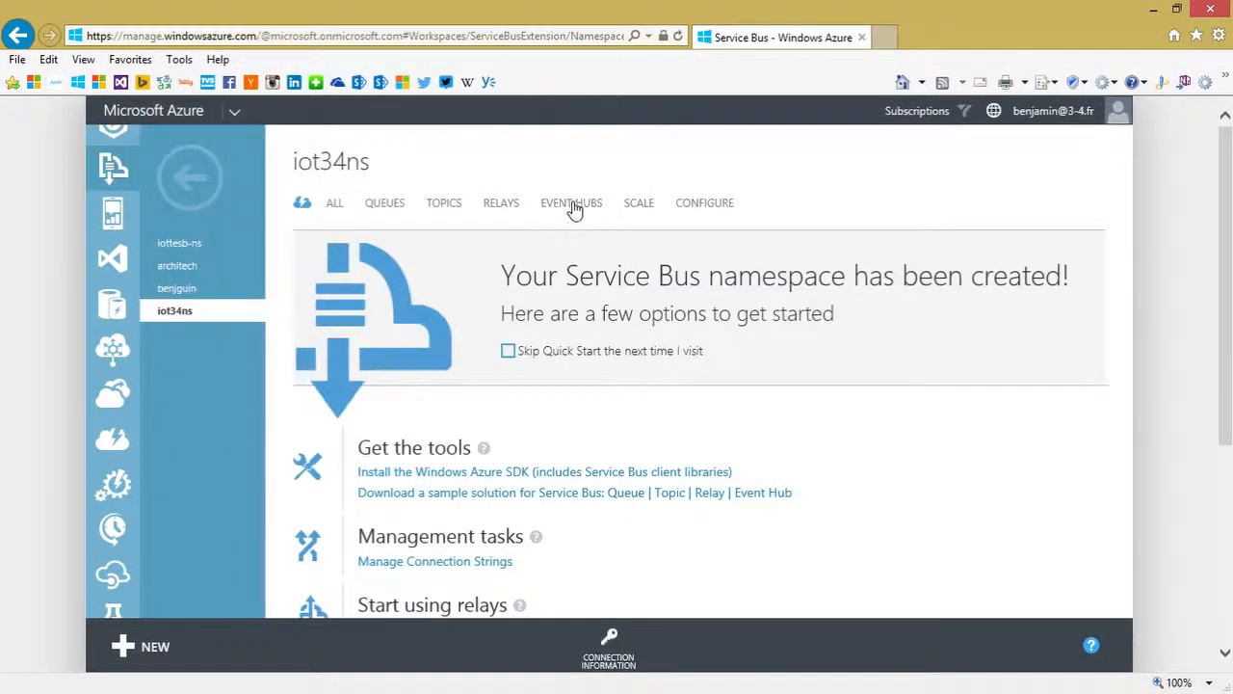
pyautogui.click(575, 210)
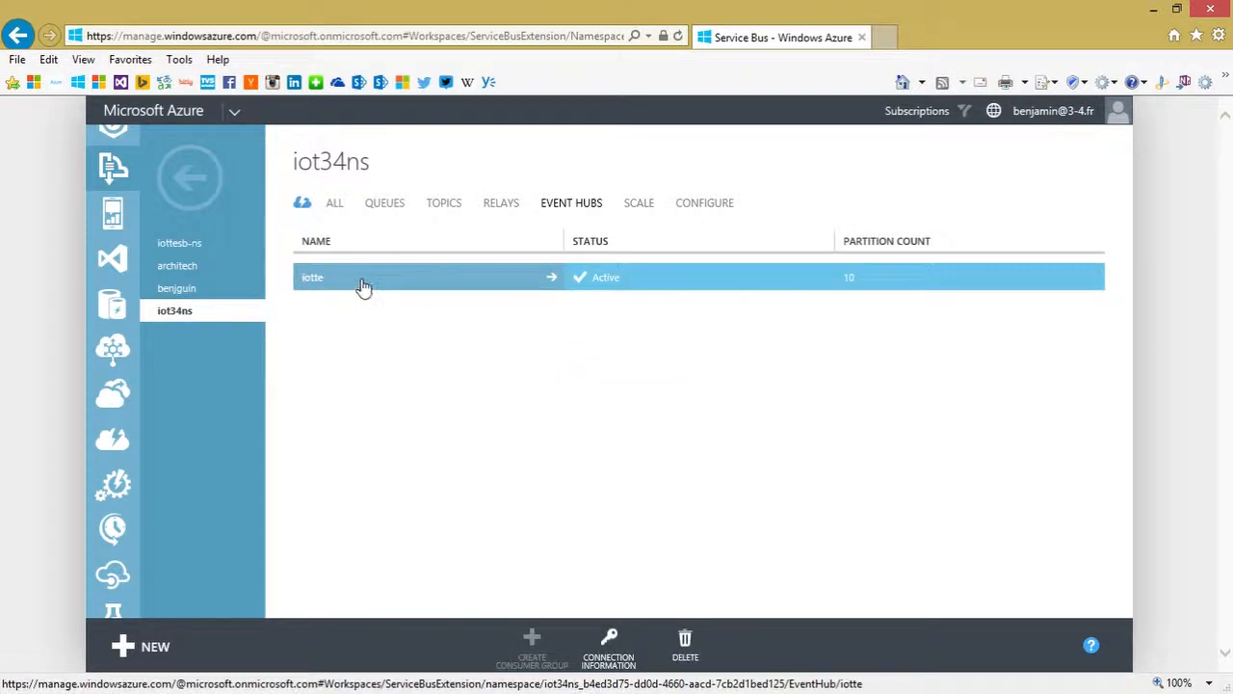
pyautogui.click(553, 279)
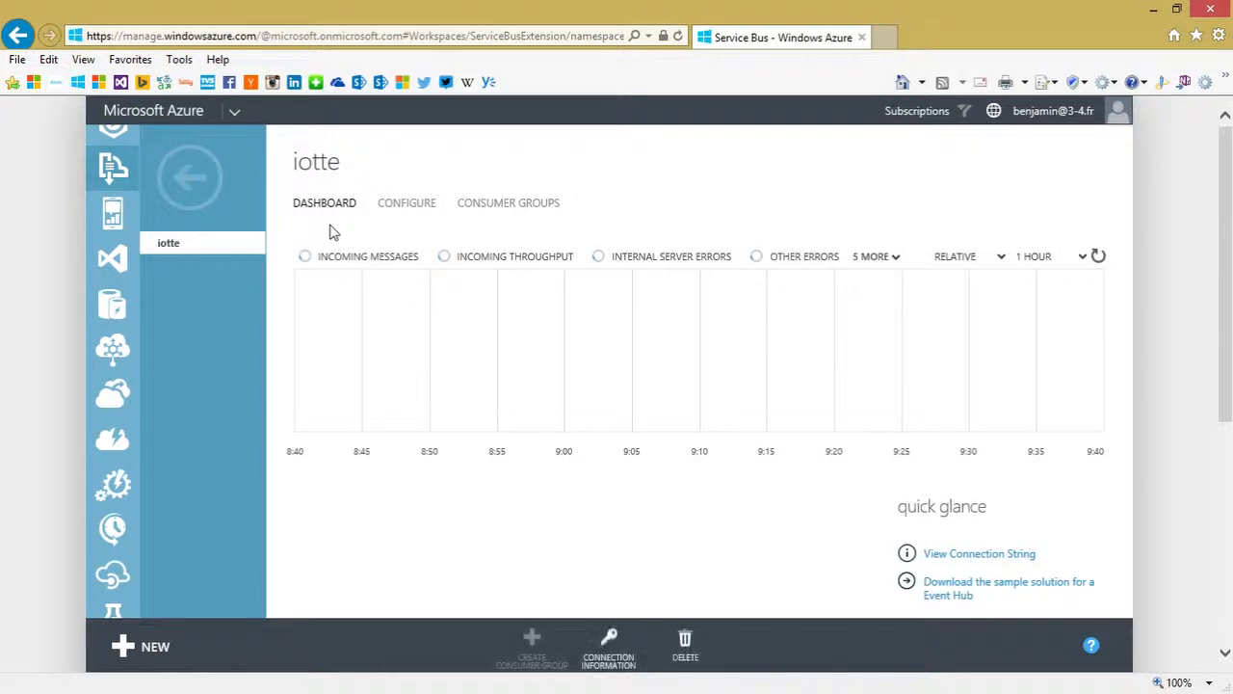
pyautogui.scroll(-2, 1033, 511)
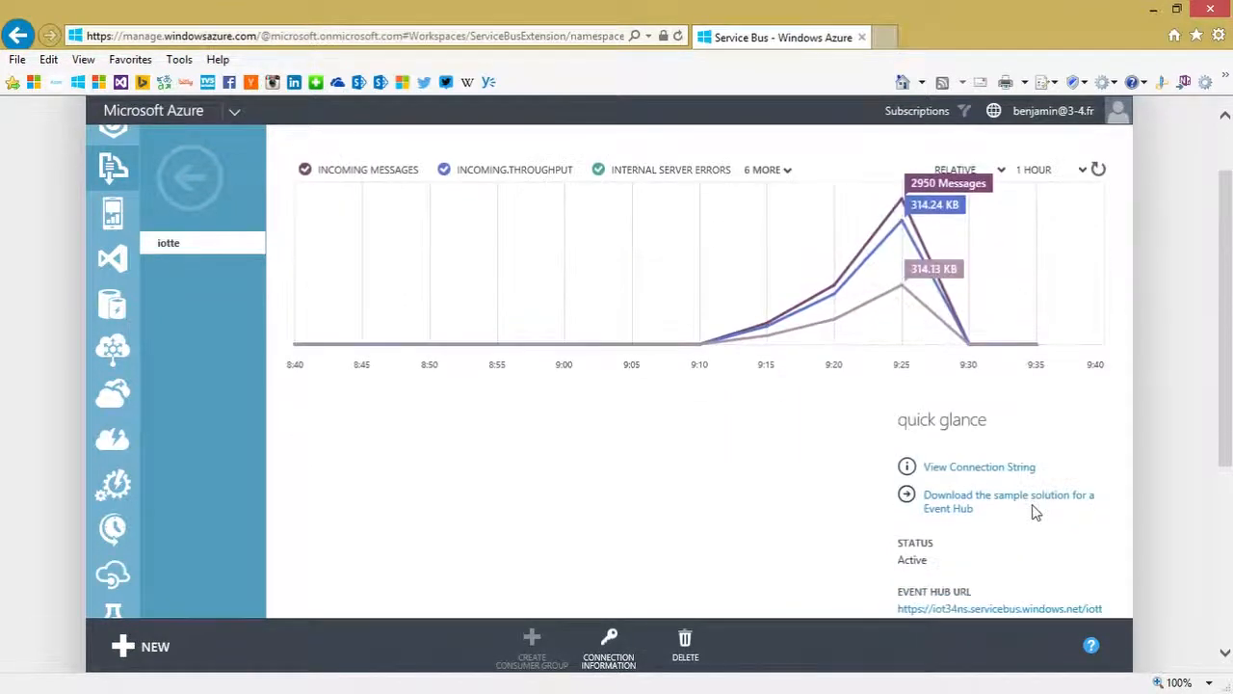
pyautogui.scroll(-2, 1034, 513)
pyautogui.scroll(-5, 1056, 478)
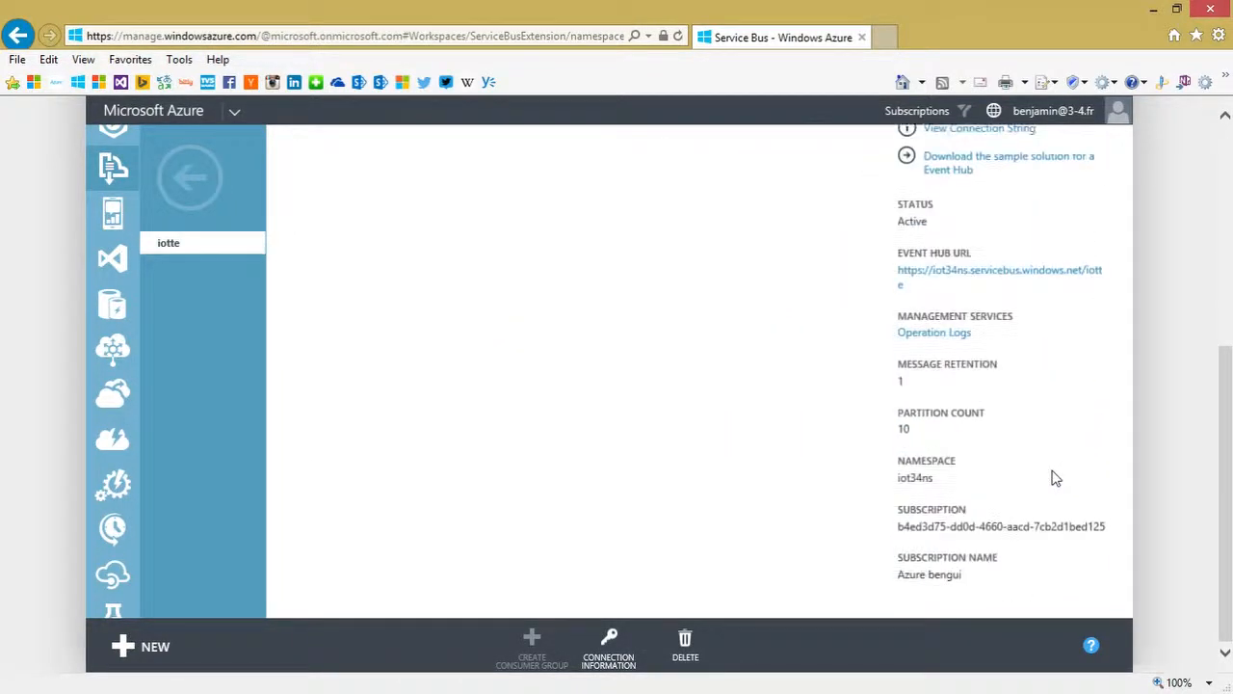
pyautogui.scroll(9, 850, 446)
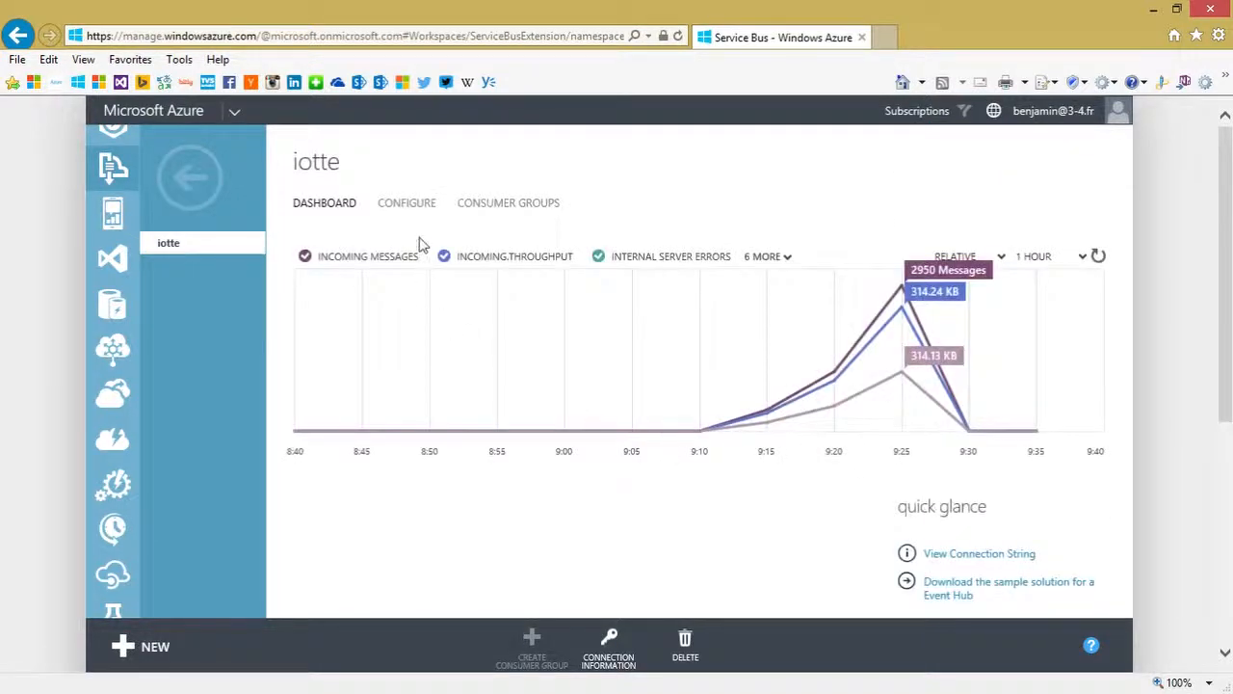
# - Open the iotte hub's configuration and check its message retention, partition count and shared access policies
pyautogui.click(414, 204)
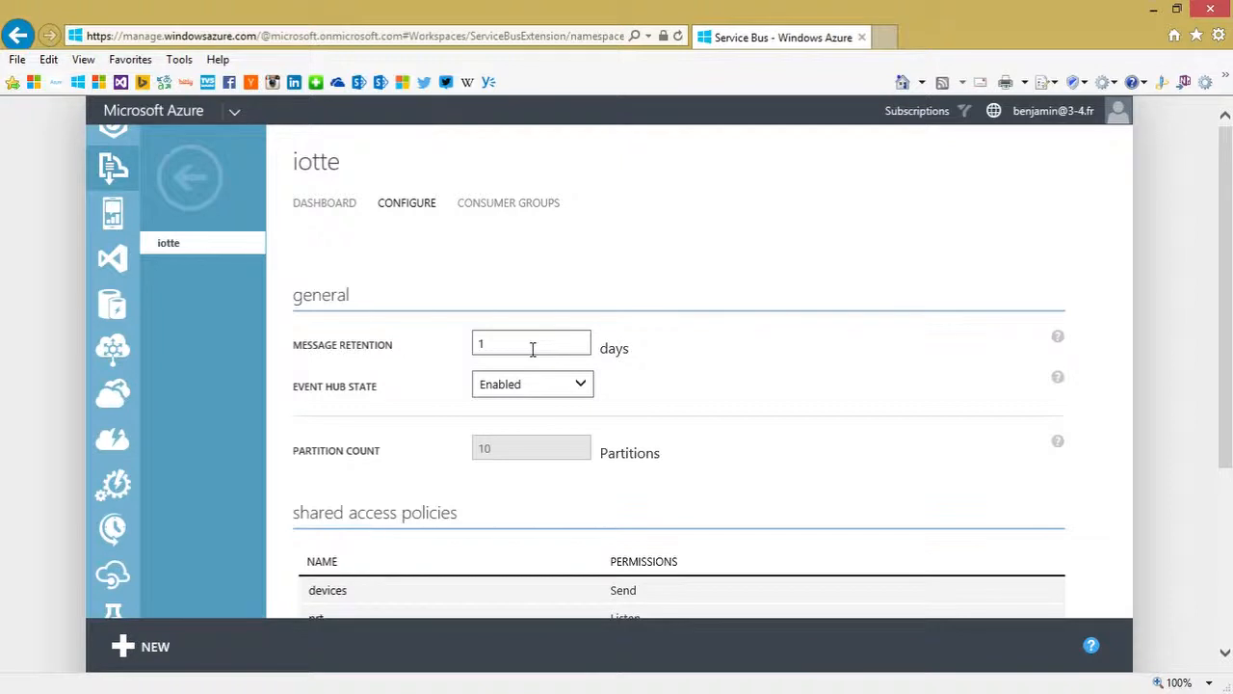
pyautogui.click(479, 342)
pyautogui.write('1')
pyautogui.scroll(-1, 834, 377)
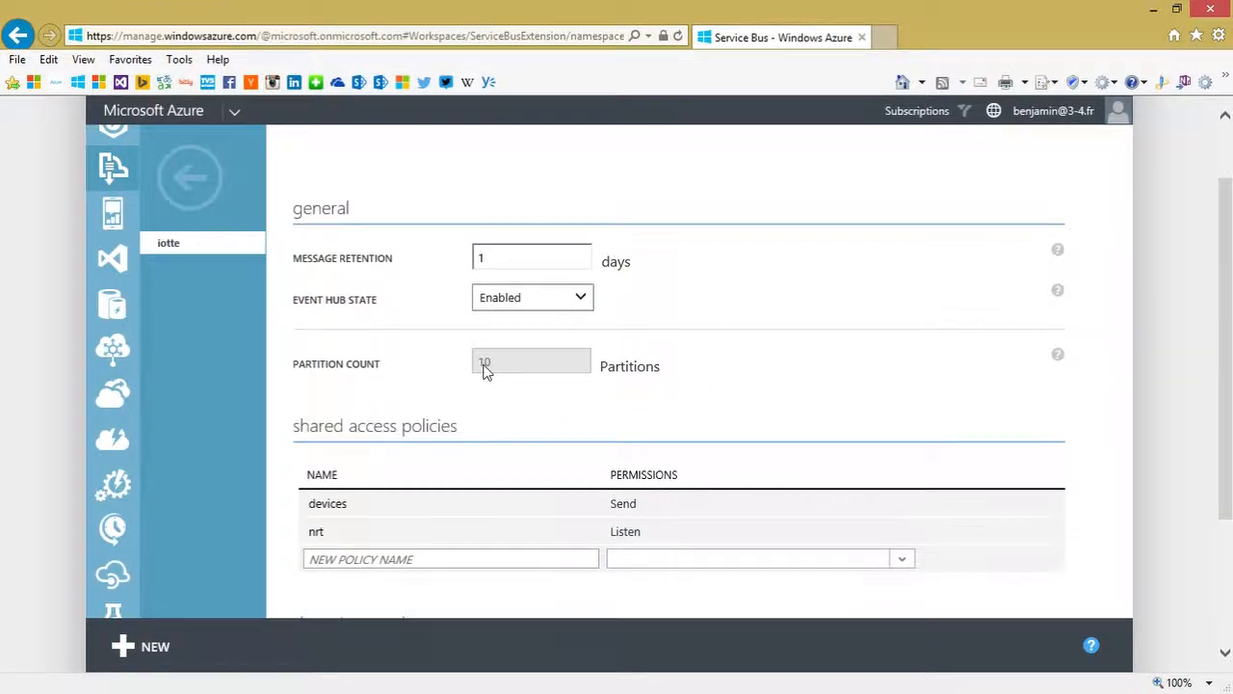
pyautogui.scroll(-3, 486, 372)
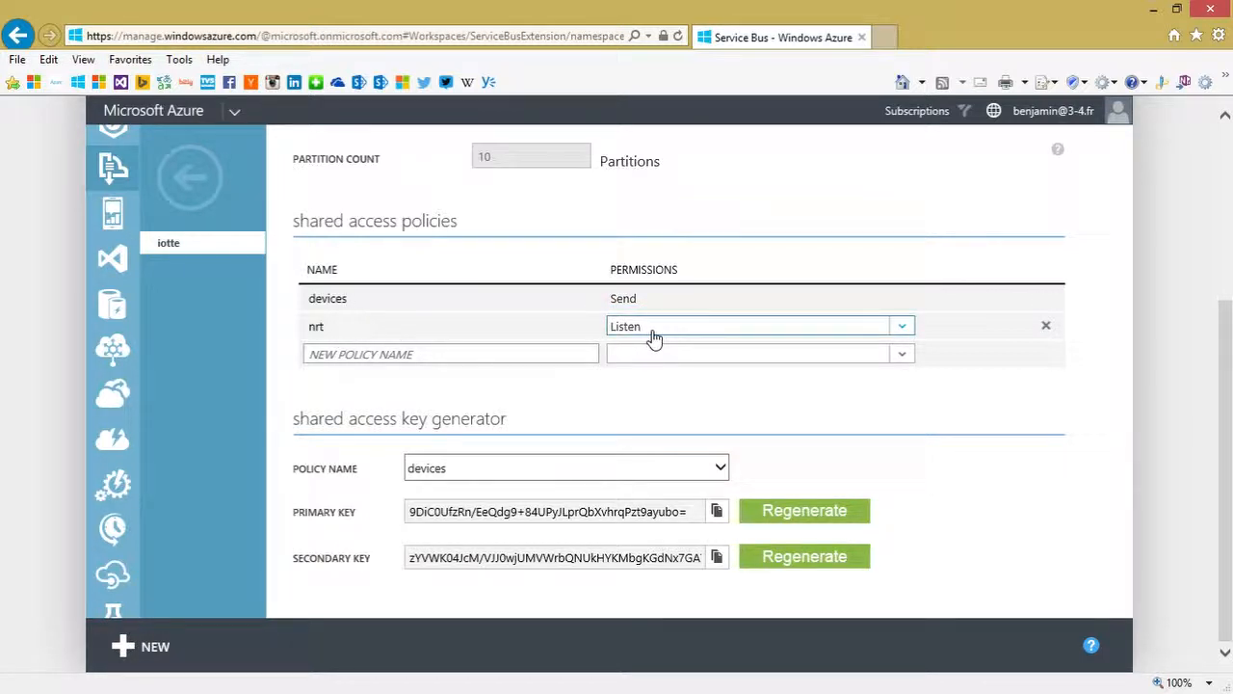
# - Show the shared access keys of the nrt policy in the key generator
pyautogui.click(502, 469)
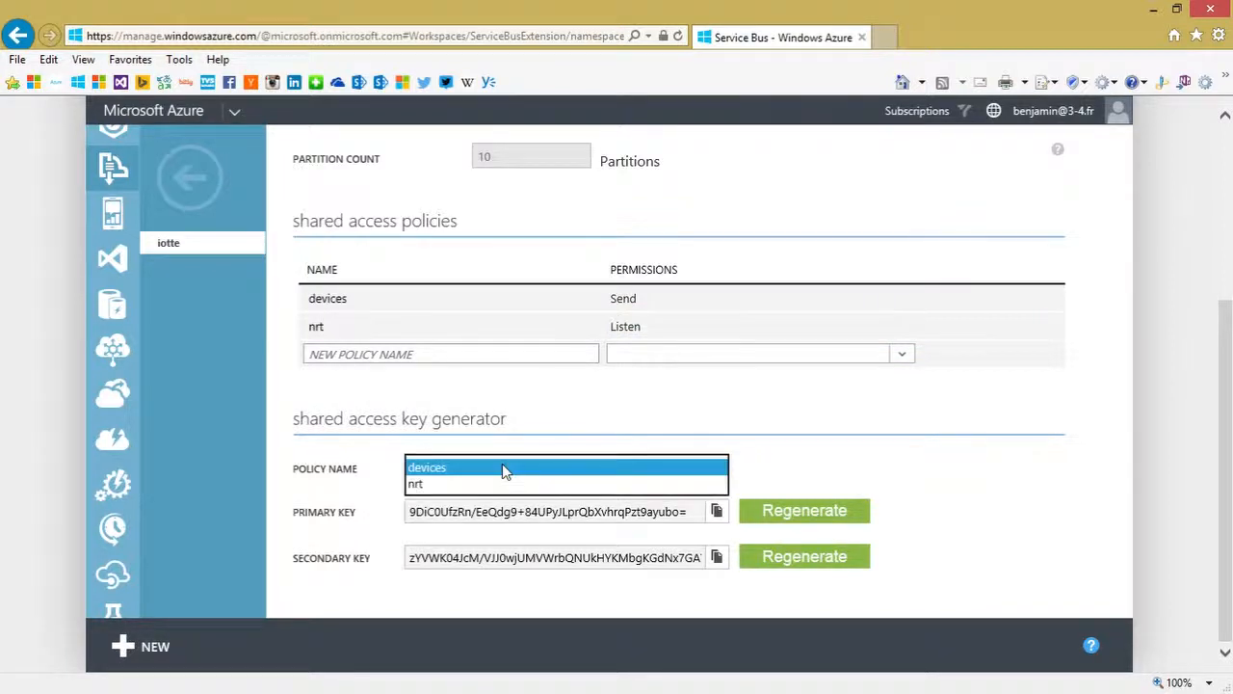
pyautogui.click(487, 482)
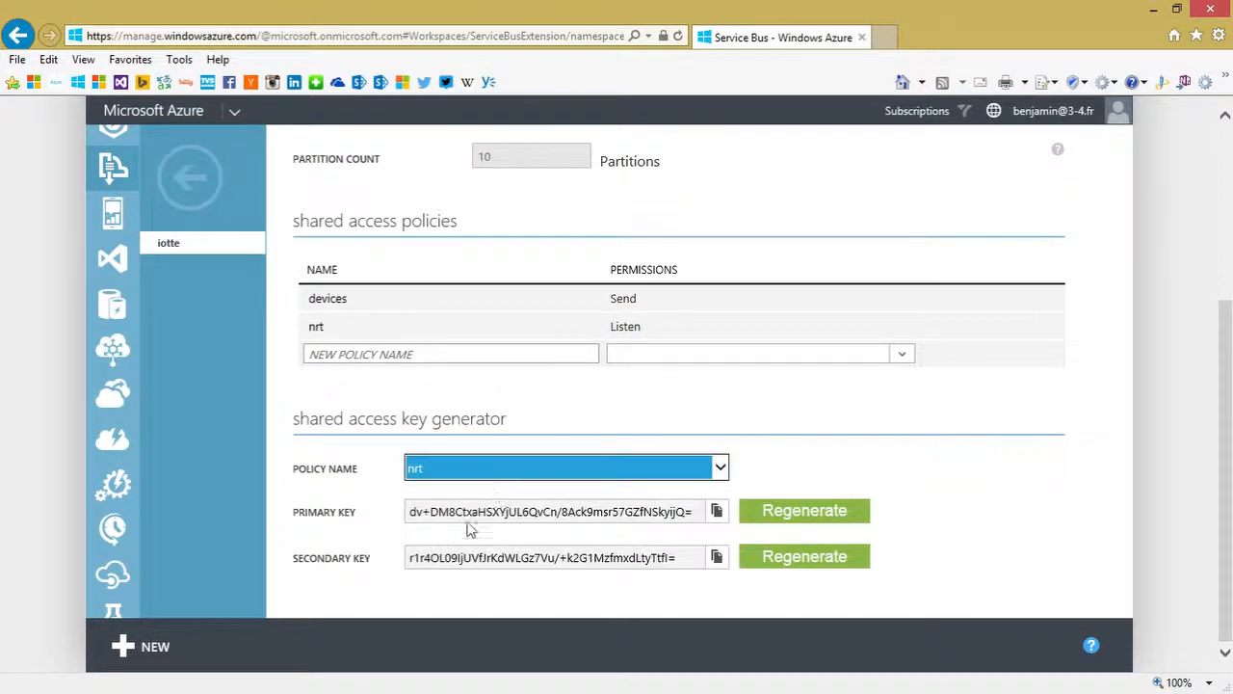
pyautogui.click(646, 611)
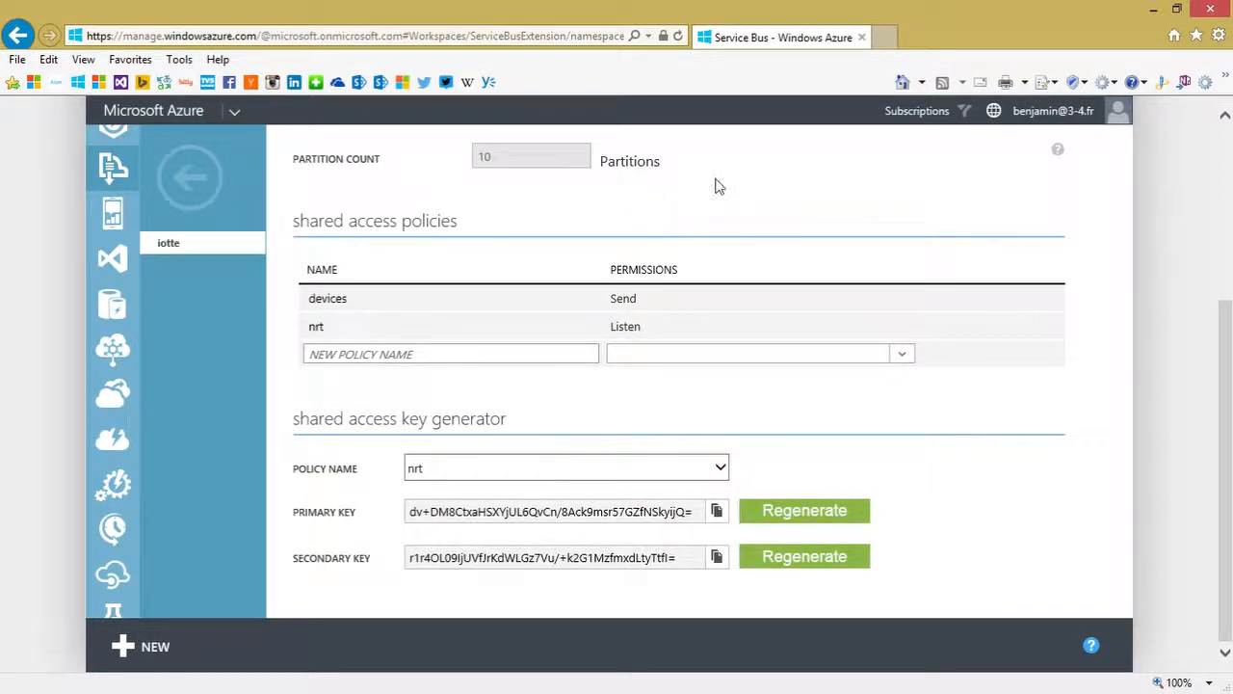
# - View the iotte hub's consumer groups and select the $Default group
pyautogui.scroll(3, 752, 193)
pyautogui.click(520, 207)
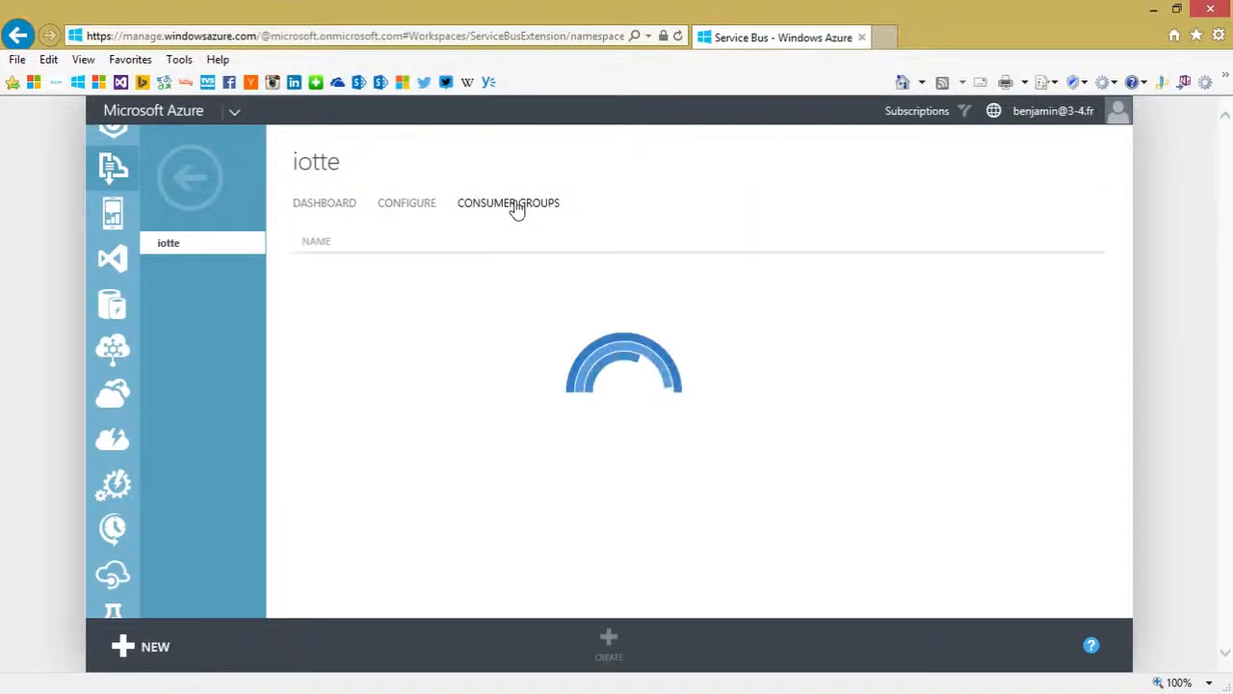
pyautogui.click(361, 274)
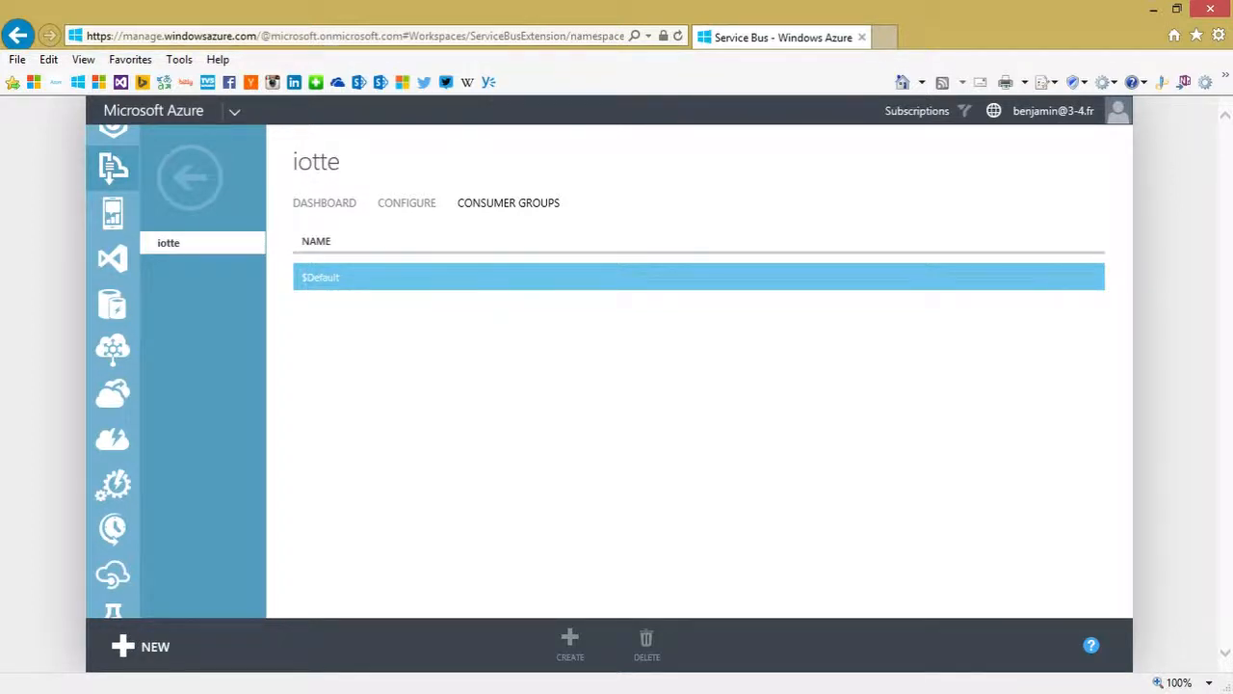
# - Switch to the presentation slide, draw a red arrow pointing up at the Stream Analytics box and clear it again
pyautogui.hotkey('alt', 'Tab')
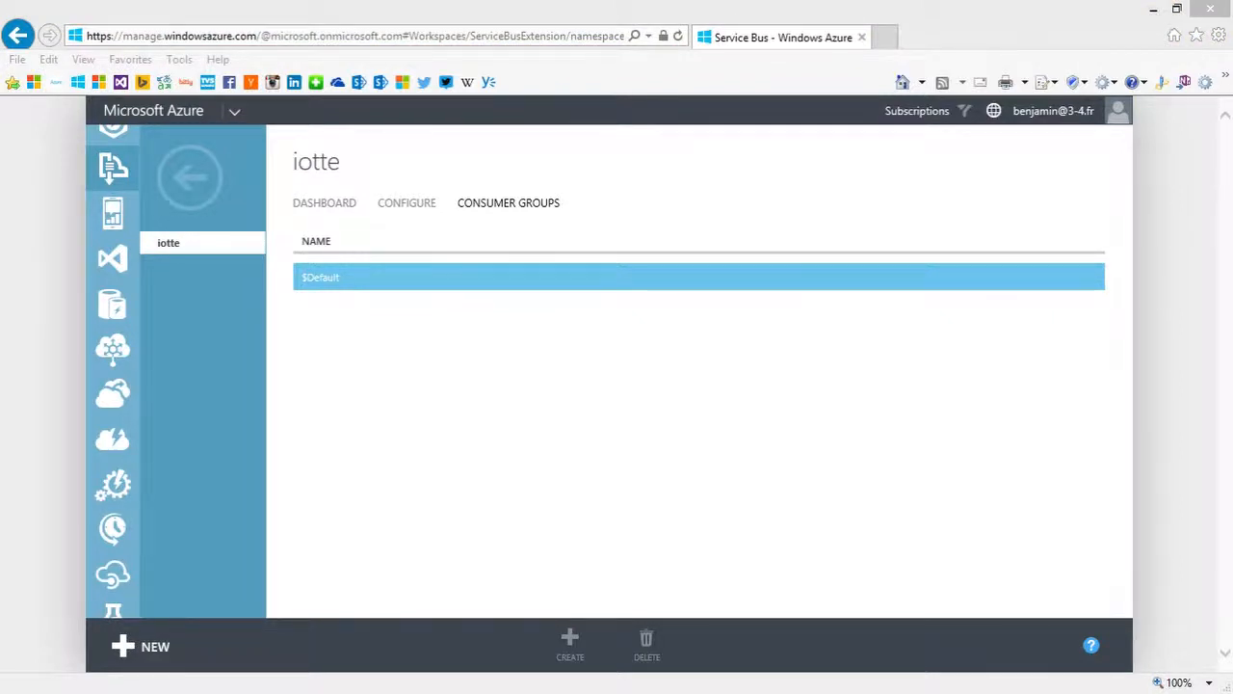
pyautogui.hotkey('alt', 'Tab')
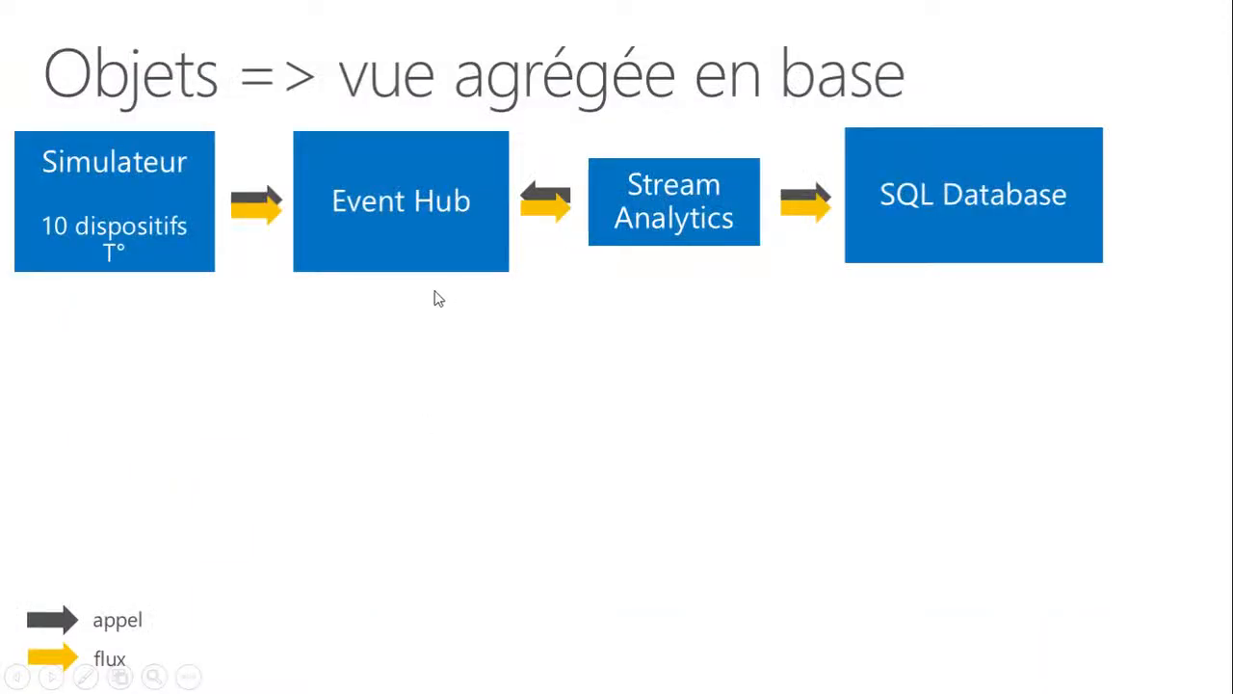
pyautogui.hotkey('ctrl', '2')
pyautogui.moveTo(681, 308); pyautogui.dragTo(683, 421)
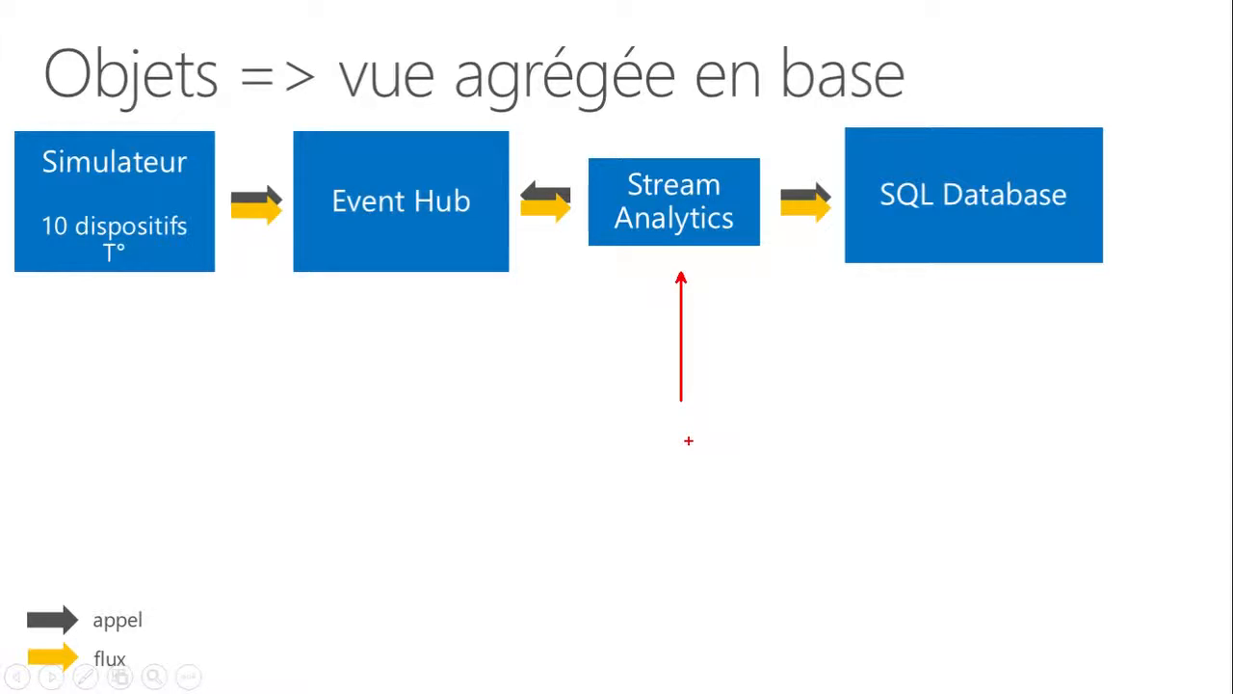
pyautogui.press('Escape')
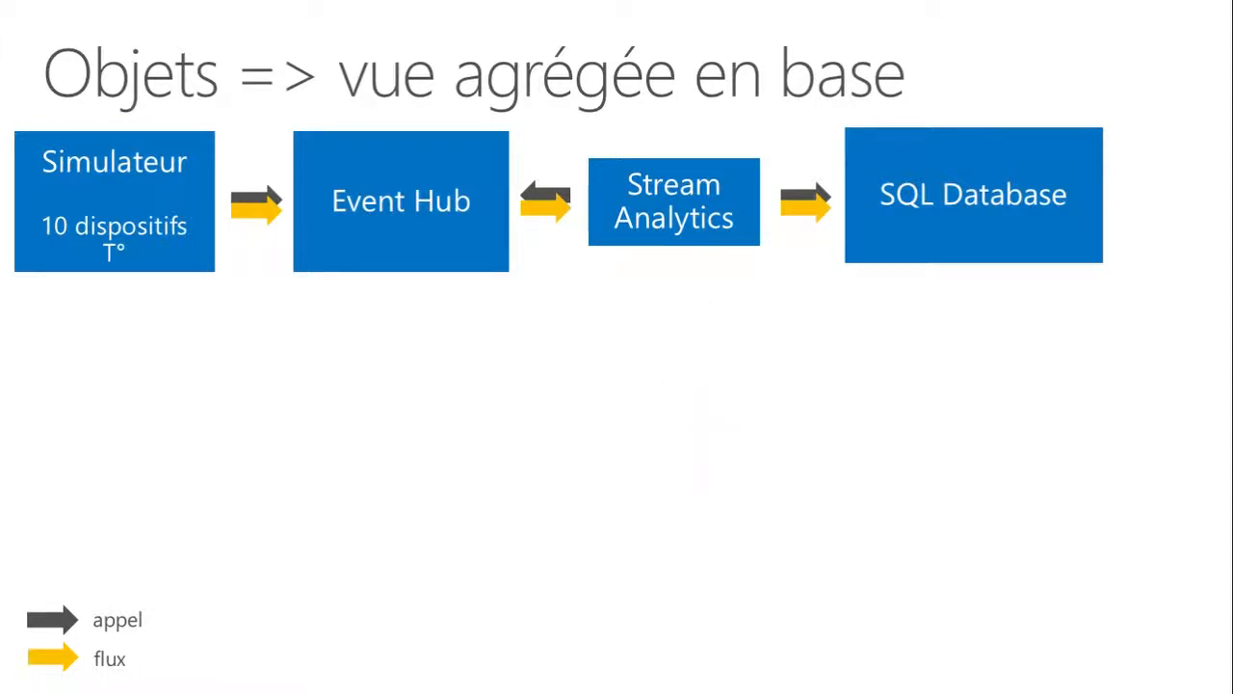
# - Switch back to the Azure portal in the browser and open the Stream Analytics job list
pyautogui.hotkey('alt', 'Tab')
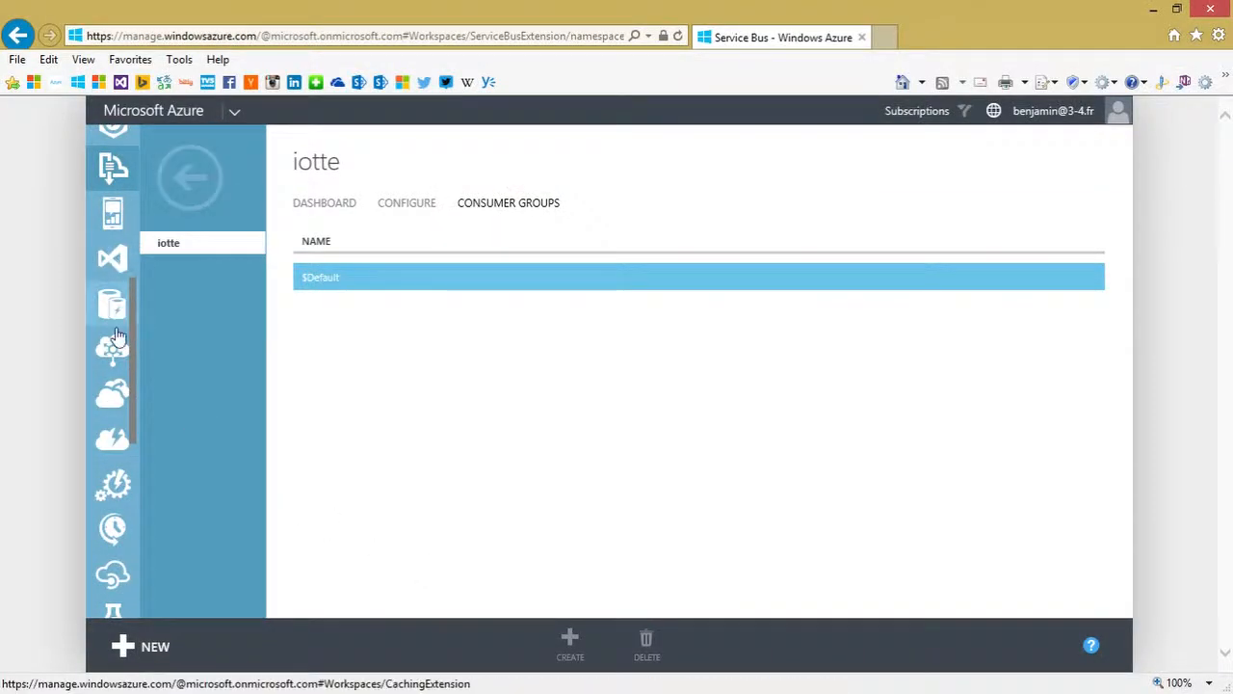
pyautogui.scroll(-3, 112, 495)
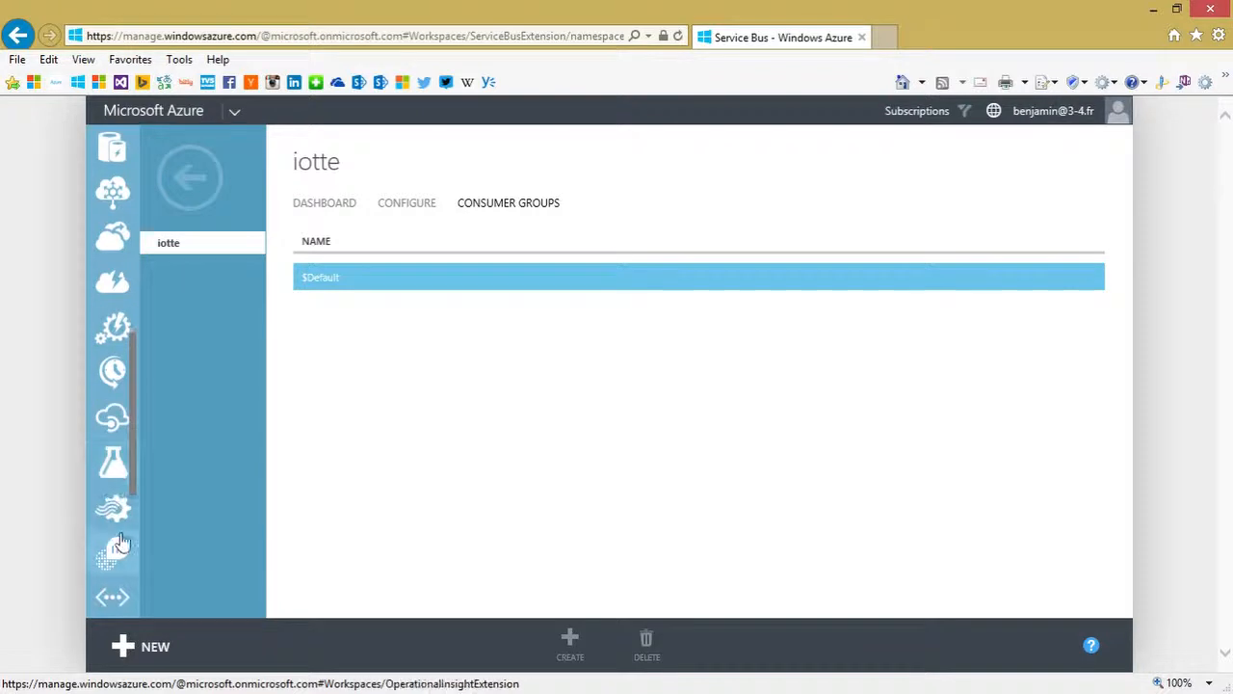
pyautogui.click(114, 508)
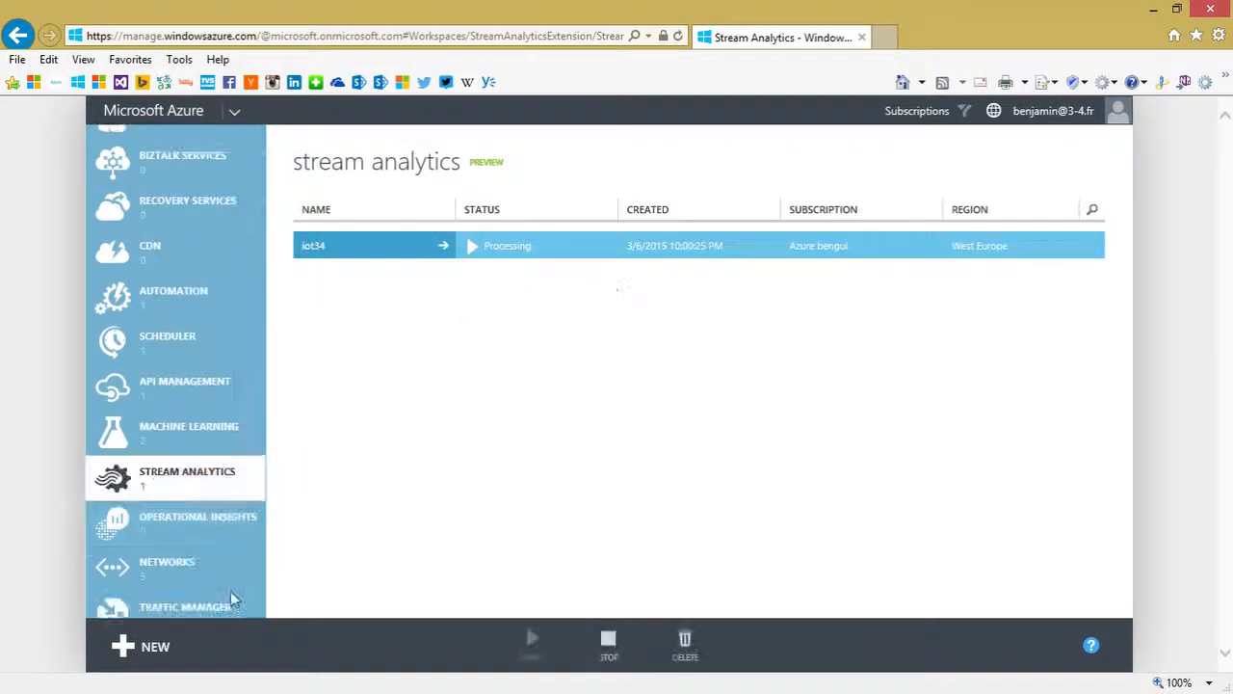
# - Show the quick-create form for a new Stream Analytics job, including its name and region fields, and close it without creating anything
pyautogui.click(120, 647)
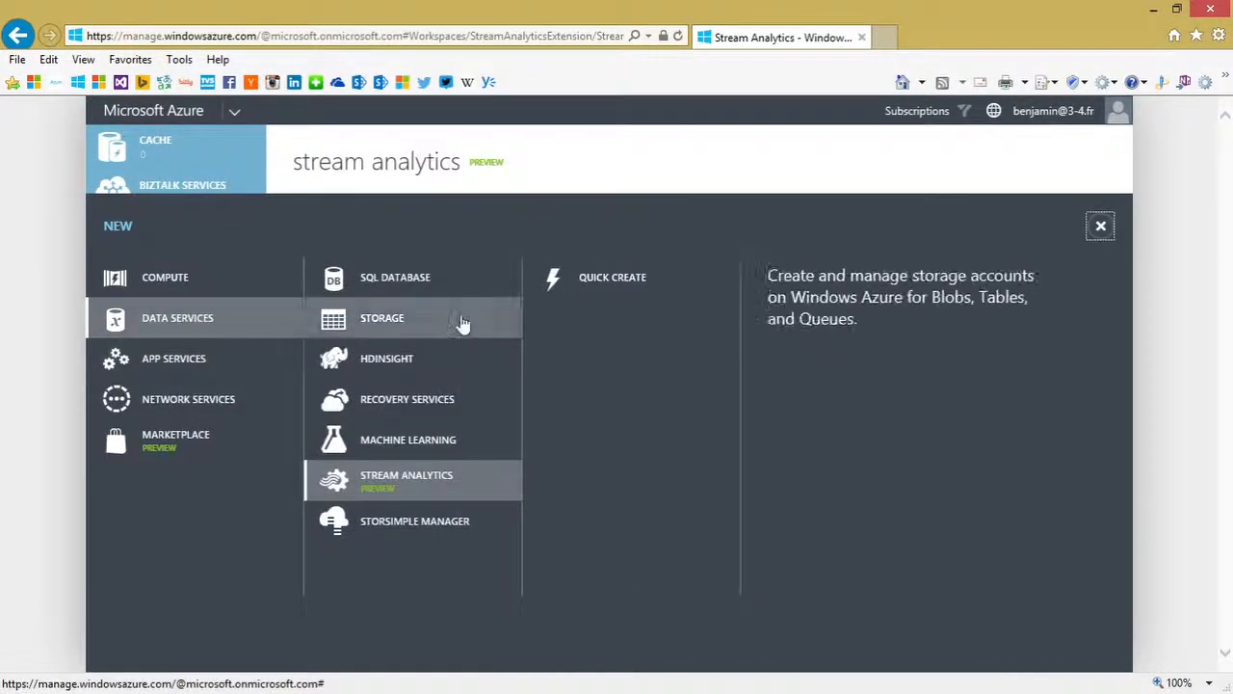
pyautogui.click(586, 278)
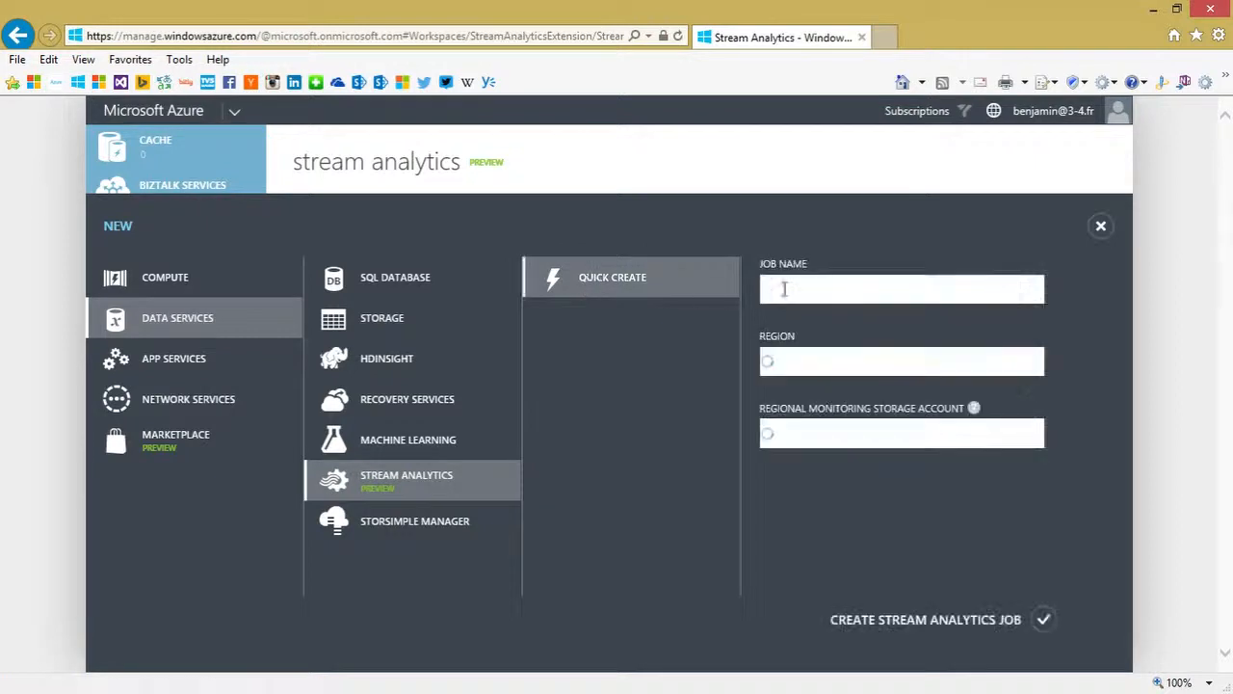
pyautogui.click(851, 289)
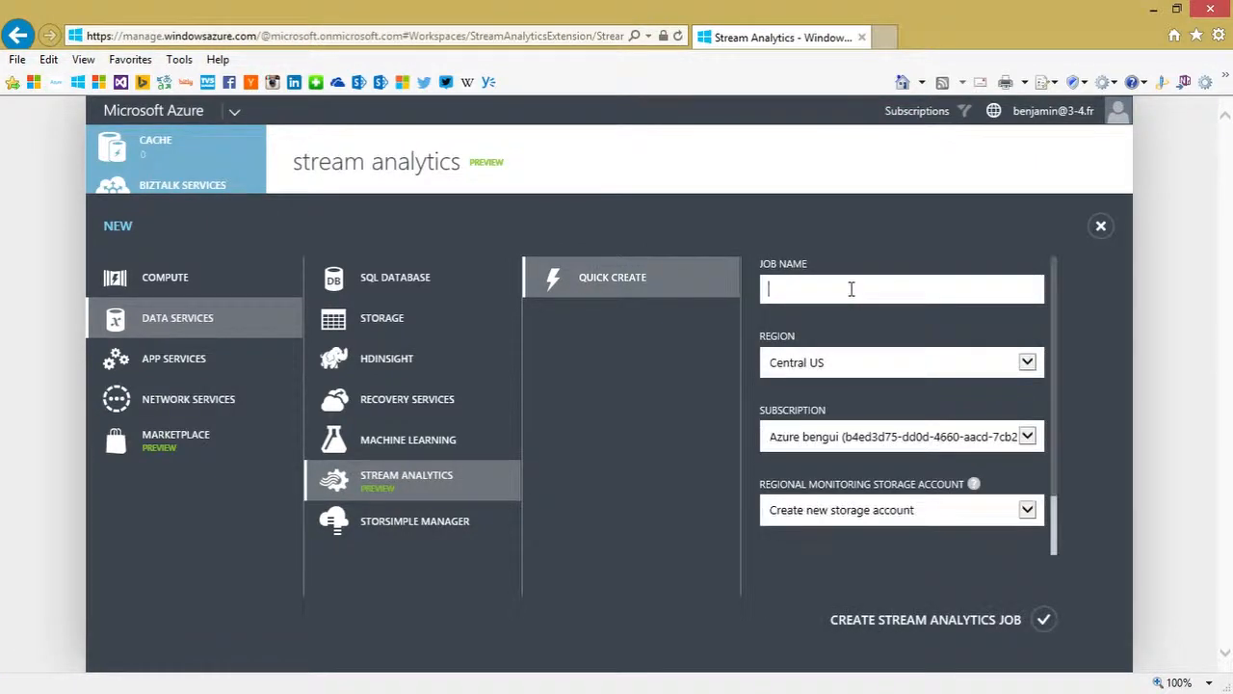
pyautogui.click(846, 372)
pyautogui.click(845, 368)
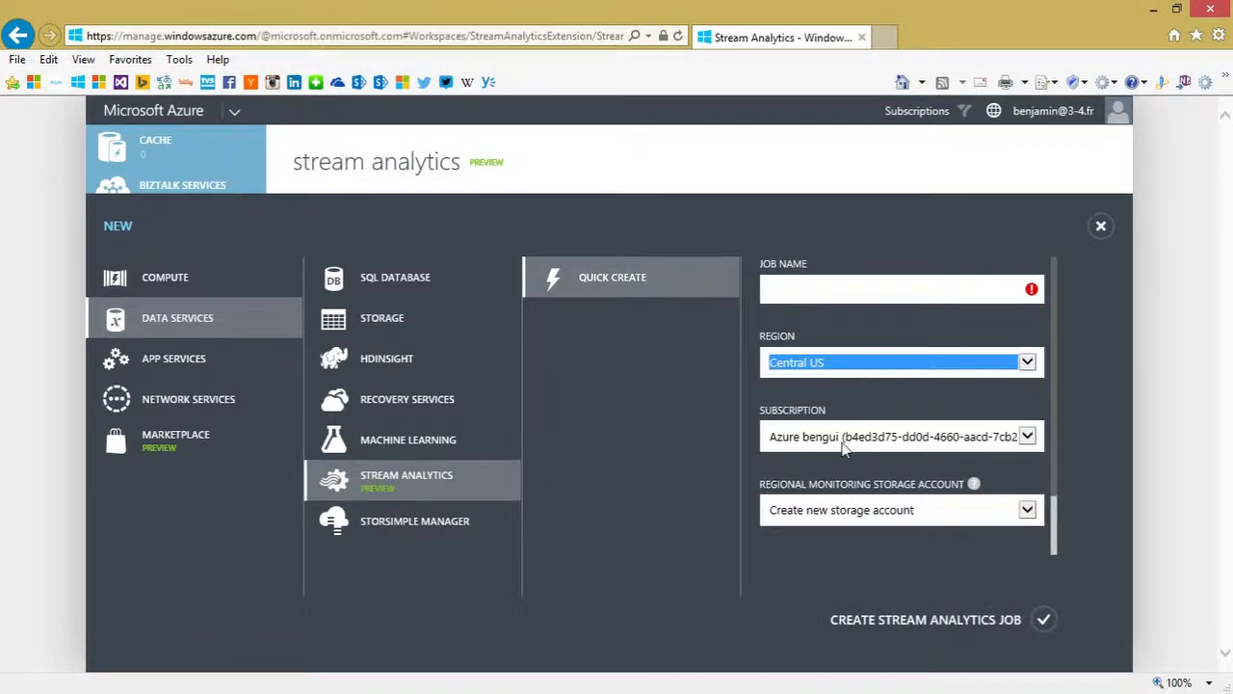
pyautogui.click(1100, 226)
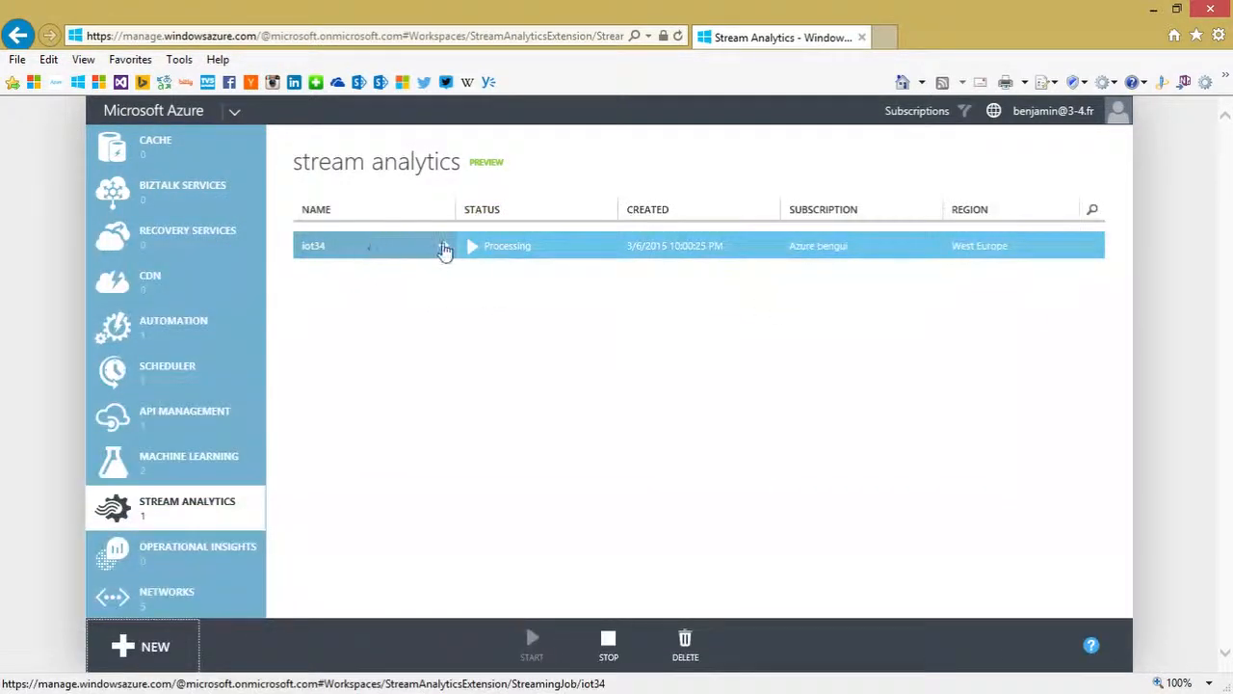
# - Open the iot34 job's inputs, review all Event Hub settings of the iot34eventhub input and close them
pyautogui.click(444, 249)
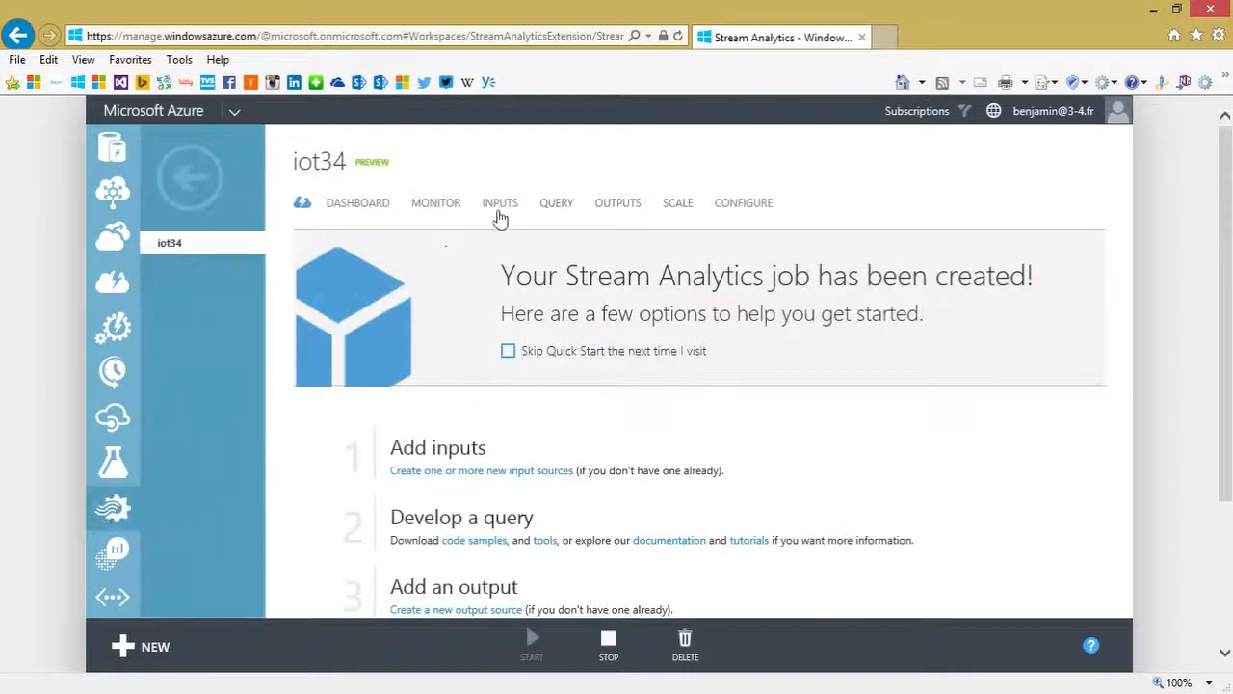
pyautogui.click(500, 205)
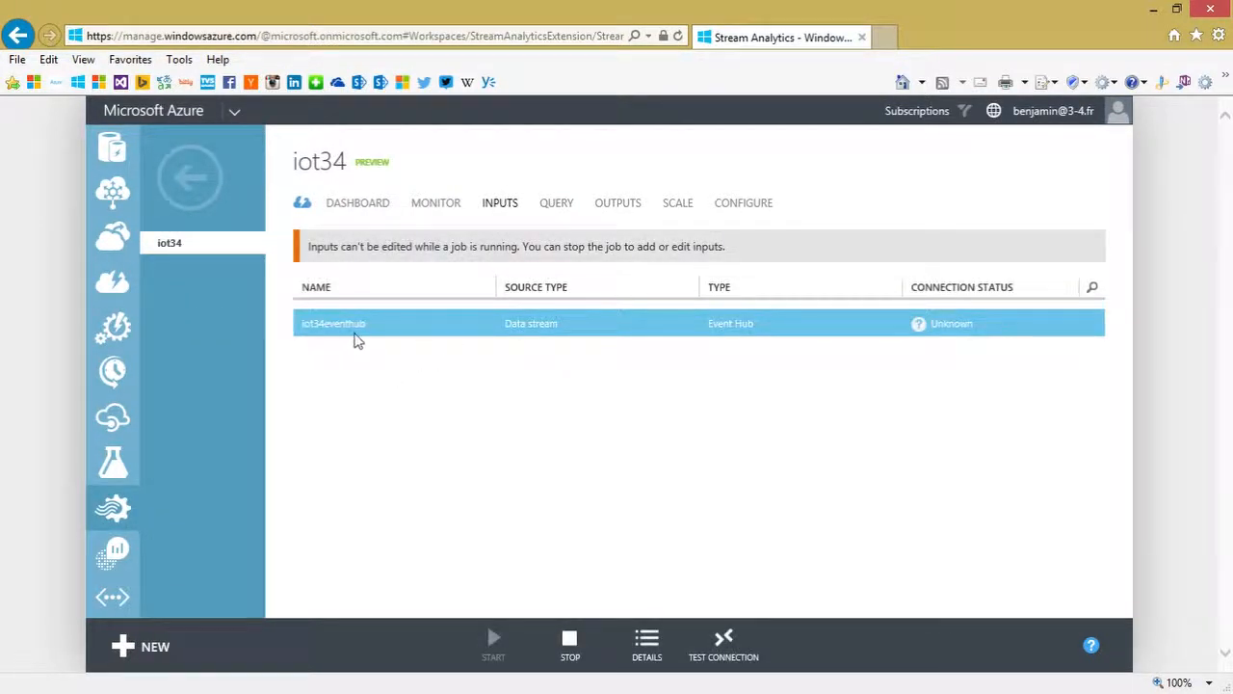
pyautogui.click(650, 655)
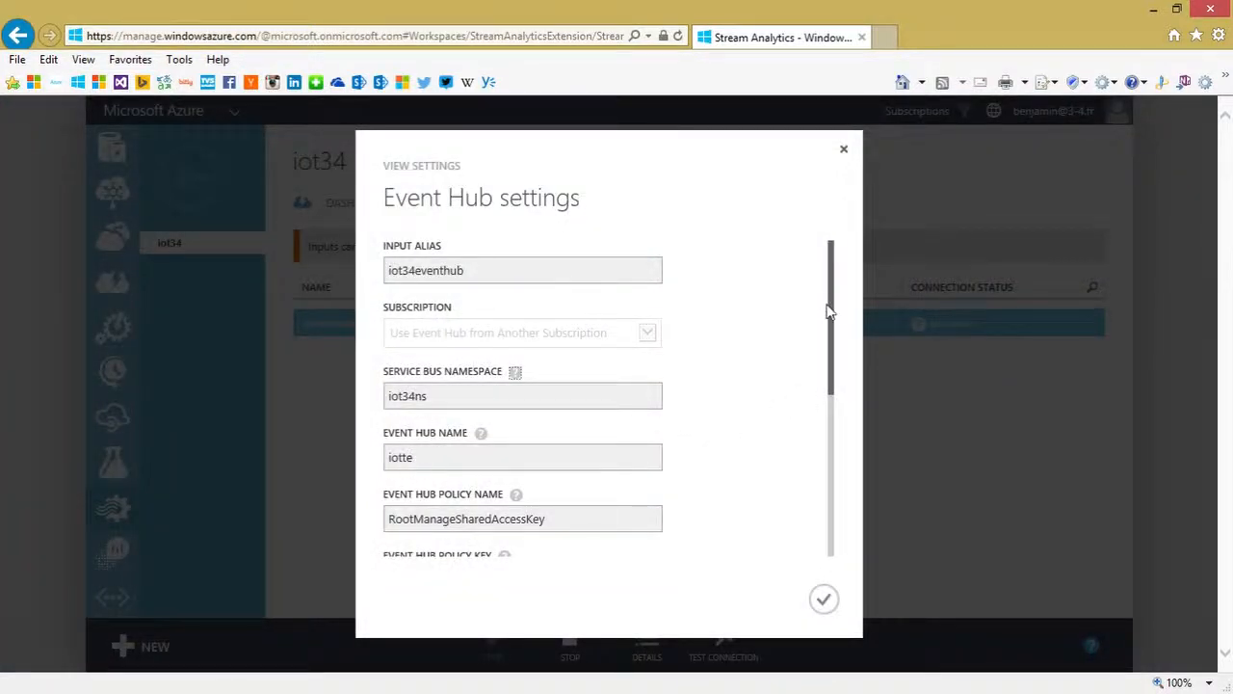
pyautogui.moveTo(833, 304); pyautogui.dragTo(832, 398)
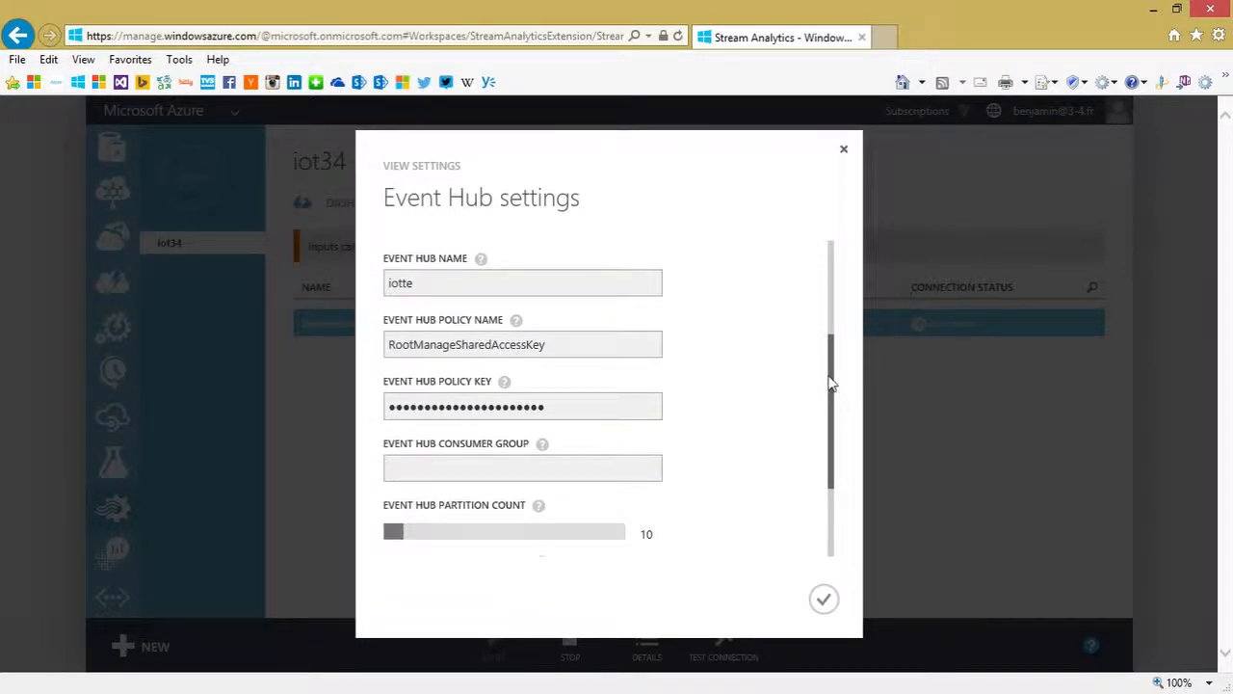
pyautogui.moveTo(832, 384); pyautogui.dragTo(831, 463)
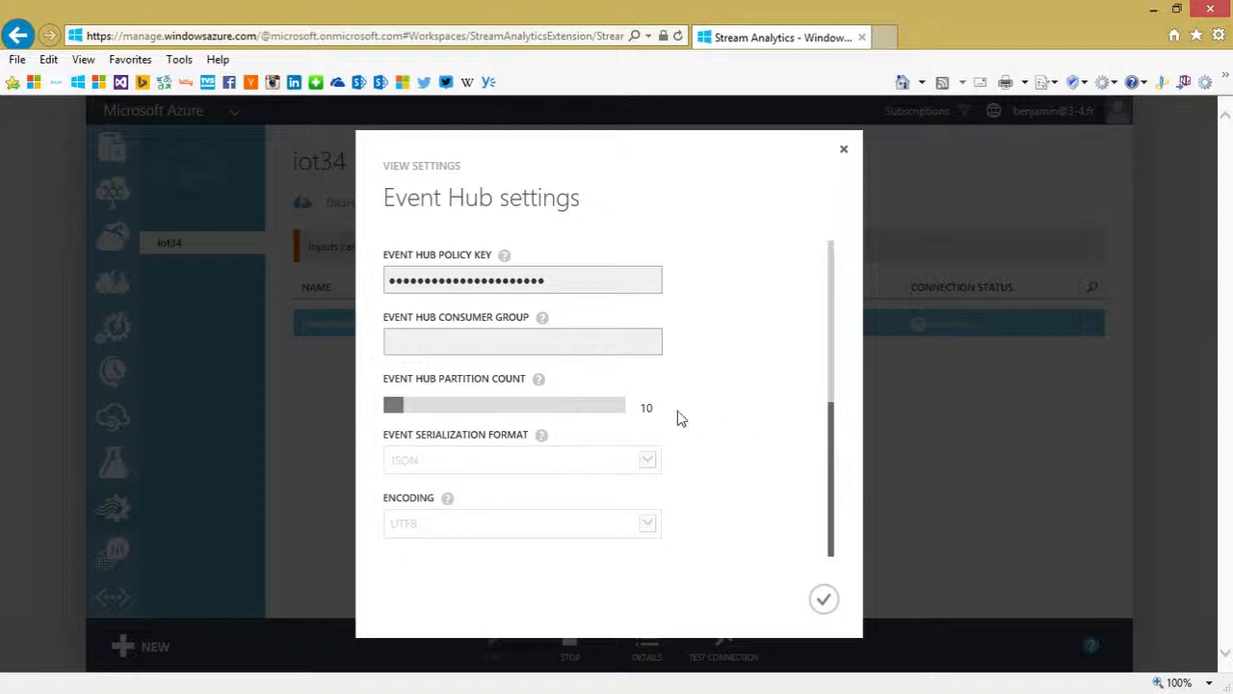
pyautogui.click(841, 154)
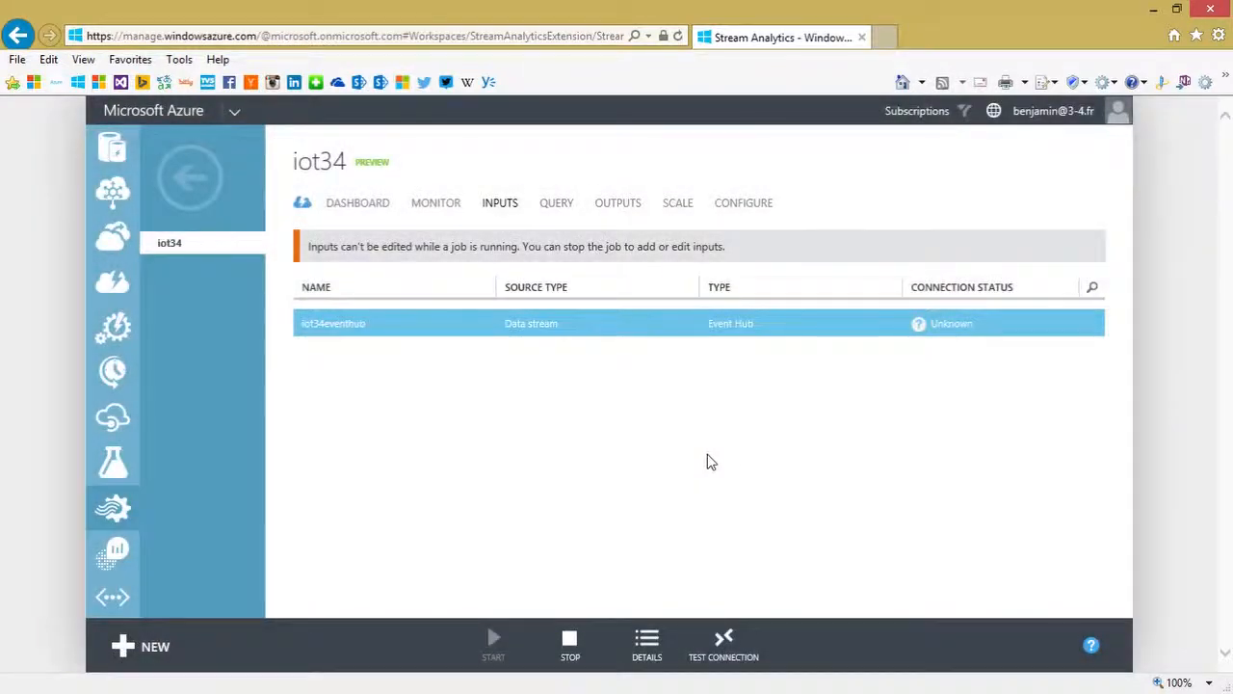
# - View the iot34 job's outputs and switch to the presentation slide showing the pipeline
pyautogui.click(616, 207)
pyautogui.click(468, 331)
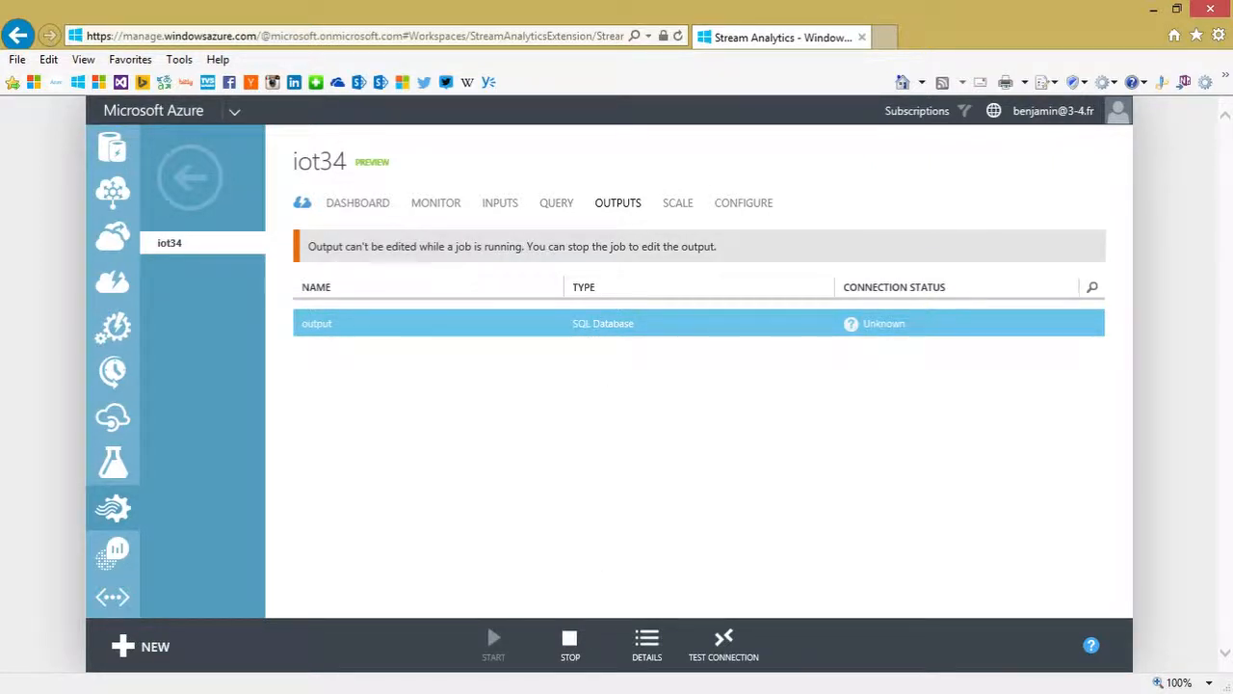
pyautogui.hotkey('alt', 'Tab')
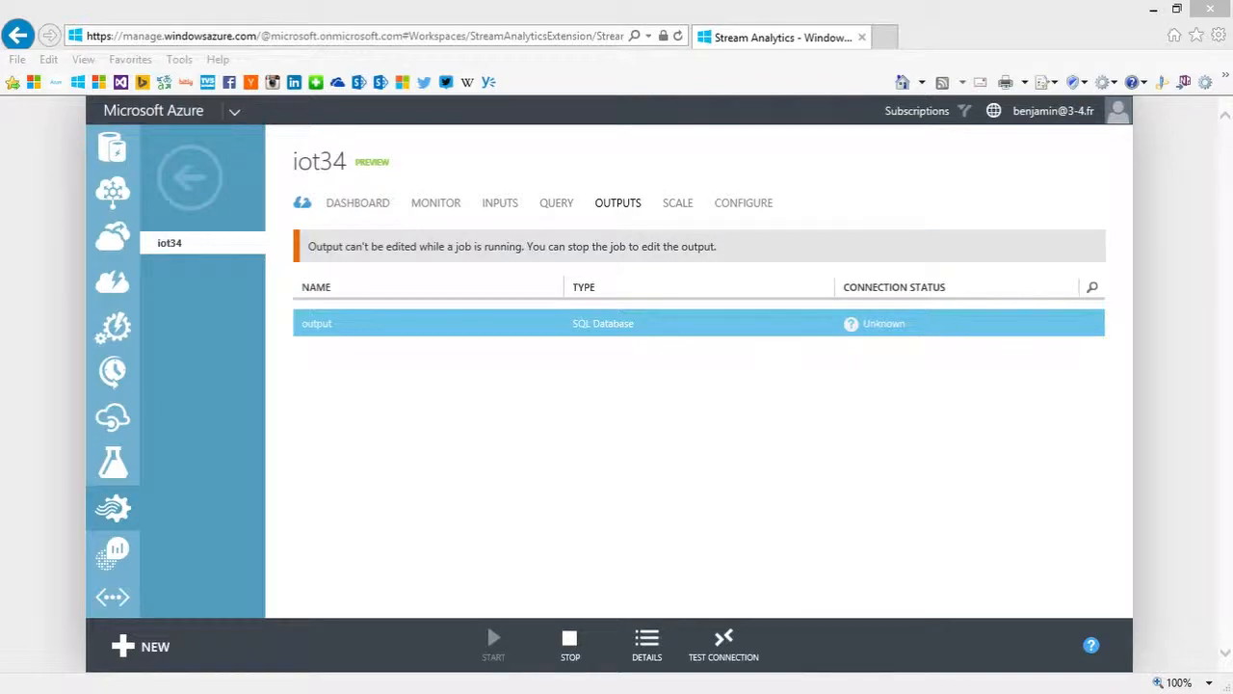
pyautogui.hotkey('alt', 'Tab')
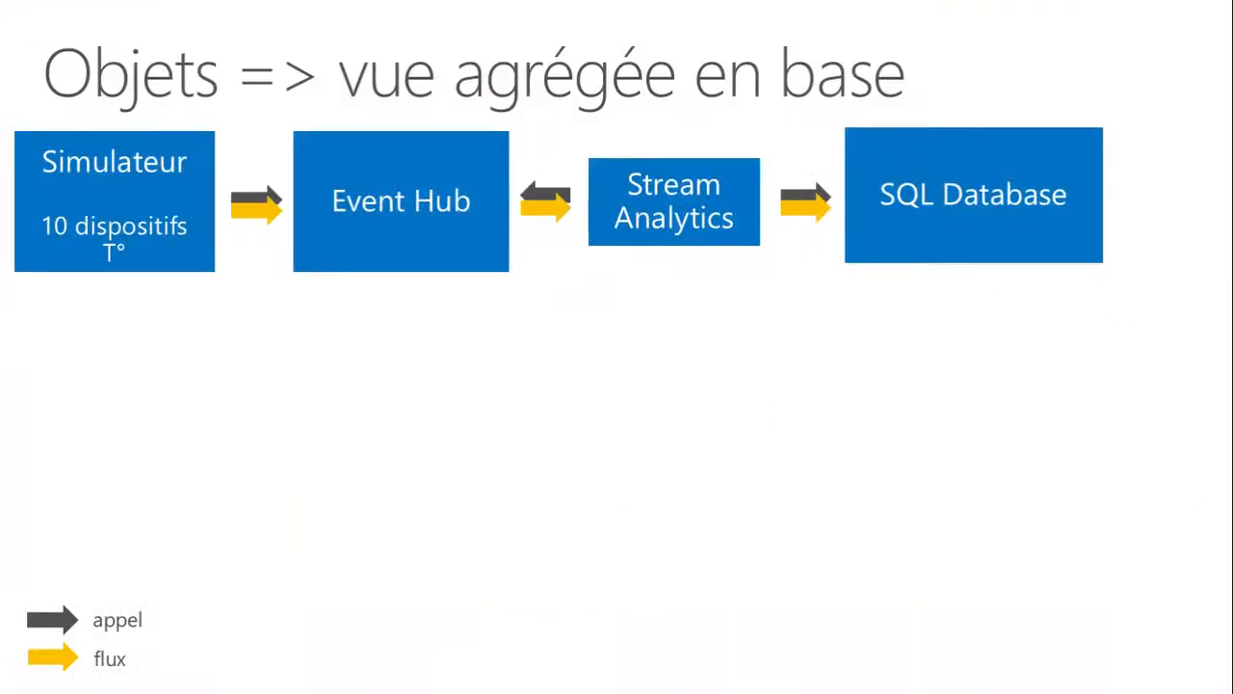
# - Switch back to the Azure portal in the browser and open the iot34 database from the SQL databases list
pyautogui.hotkey('alt', 'Tab')
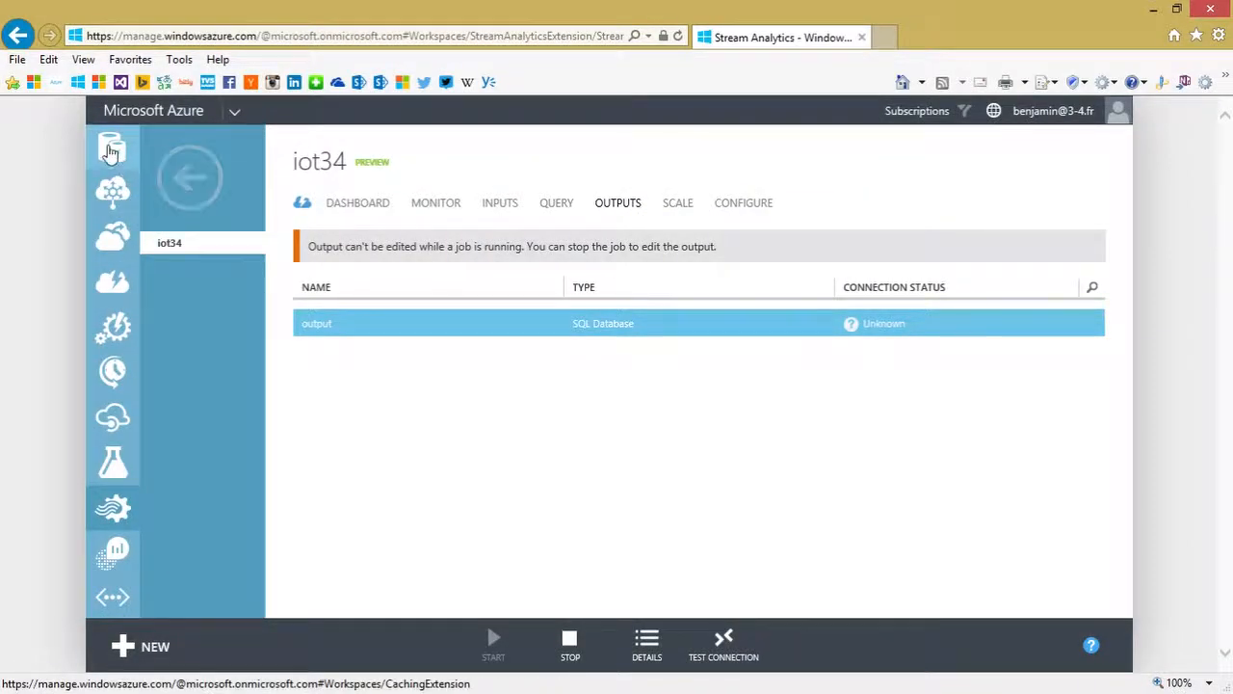
pyautogui.click(116, 152)
pyautogui.scroll(-1, 124, 185)
pyautogui.scroll(5, 123, 185)
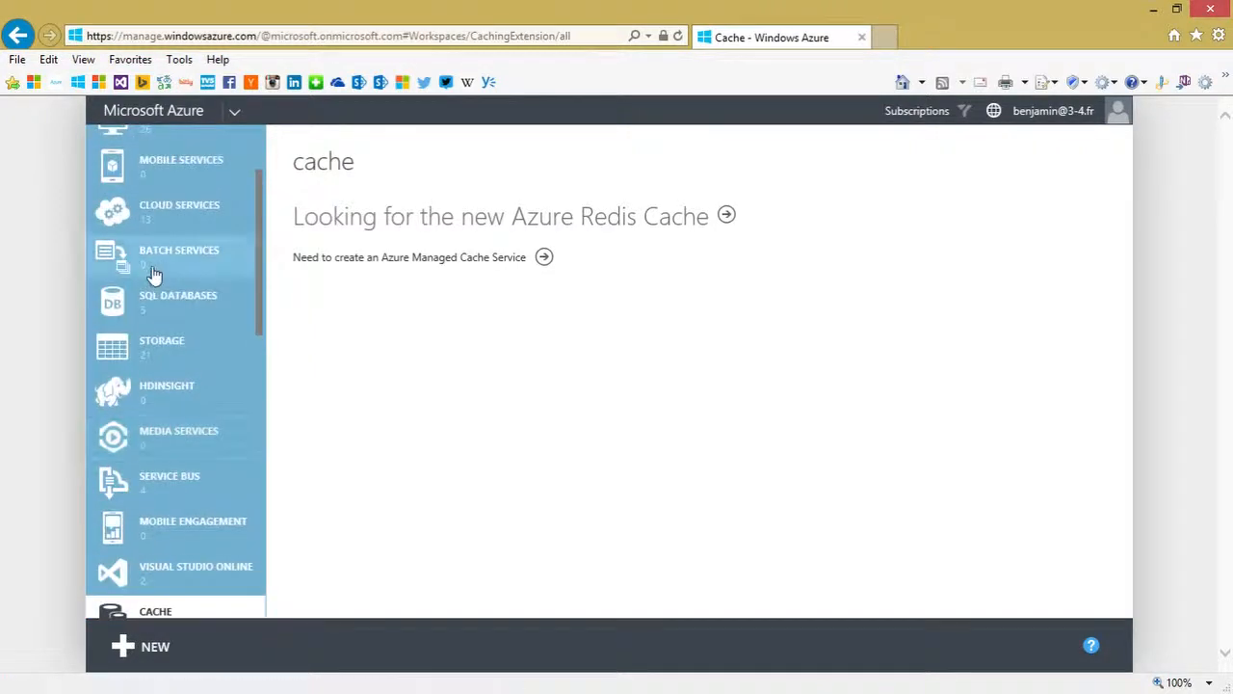
pyautogui.click(151, 273)
pyautogui.click(152, 317)
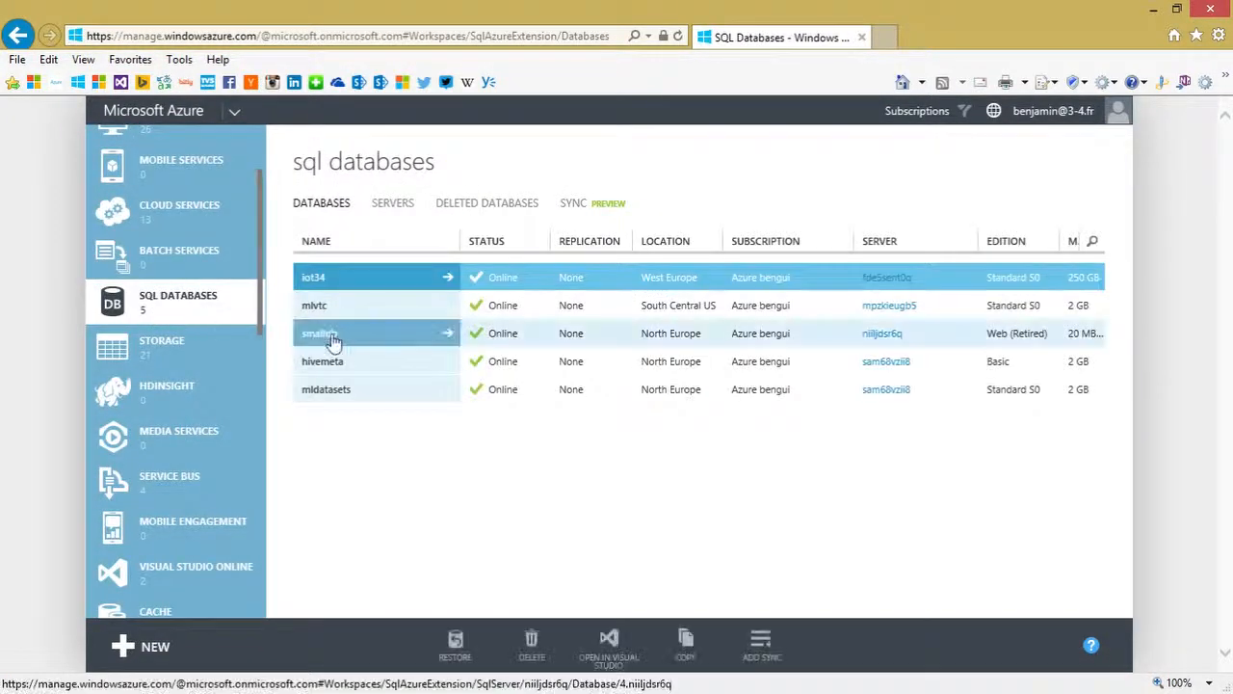
pyautogui.click(447, 280)
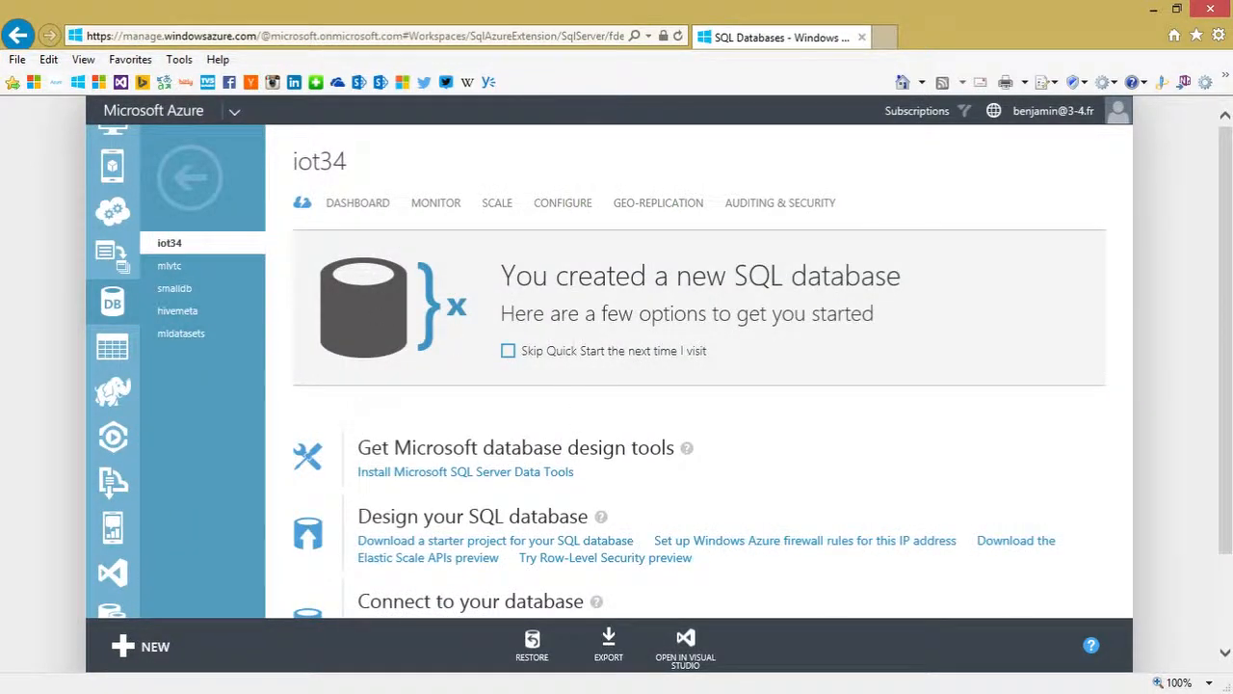
# - Switch to SQL Server Management Studio, point out the dbo.DeviceStatus table of the iot34 database and minimize the window
pyautogui.hotkey('alt', 'Tab')
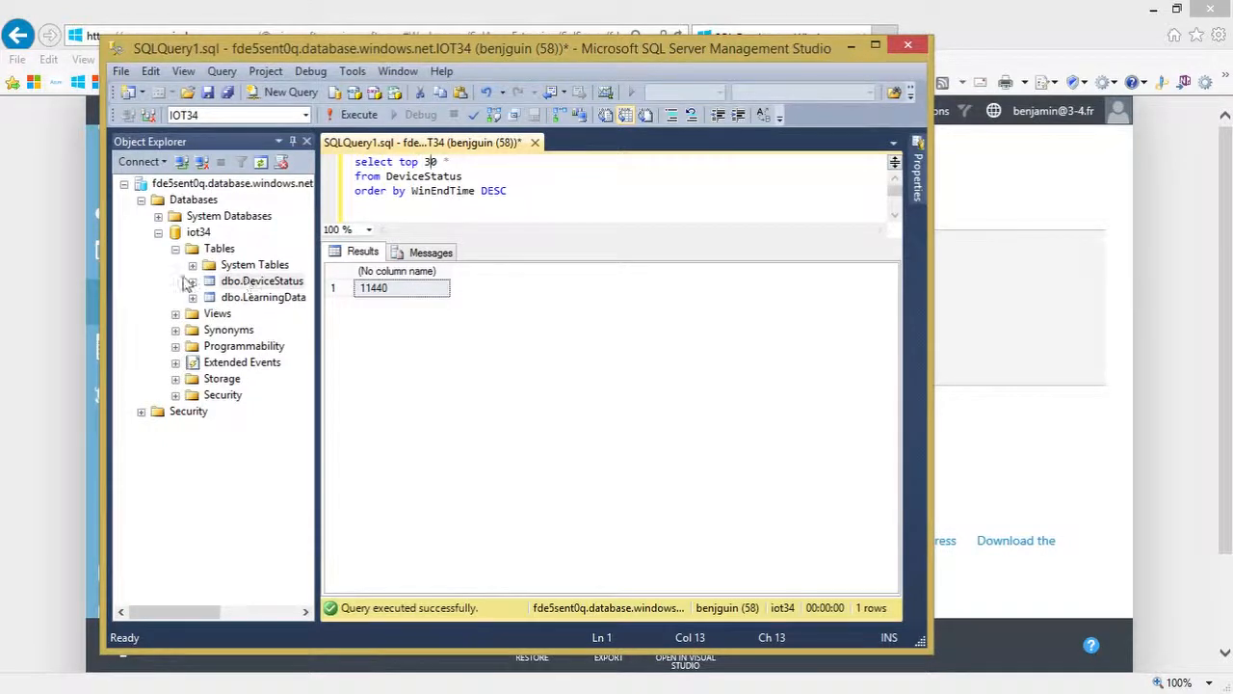
pyautogui.click(252, 281)
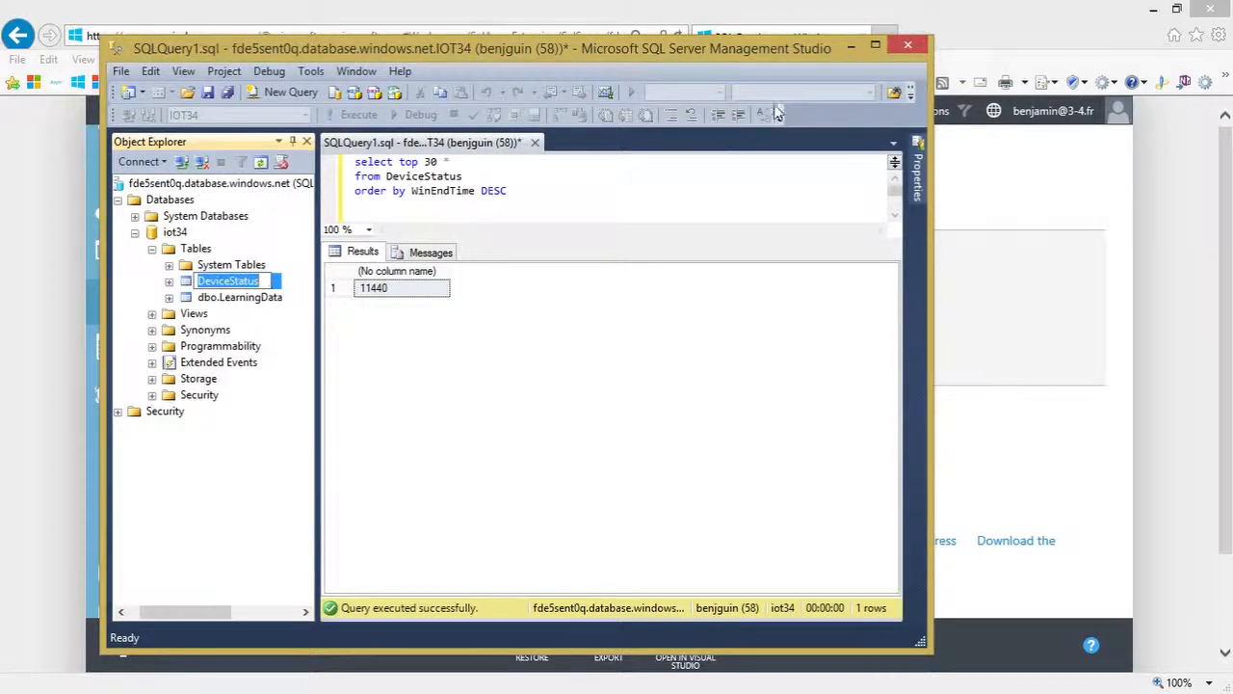
pyautogui.click(854, 43)
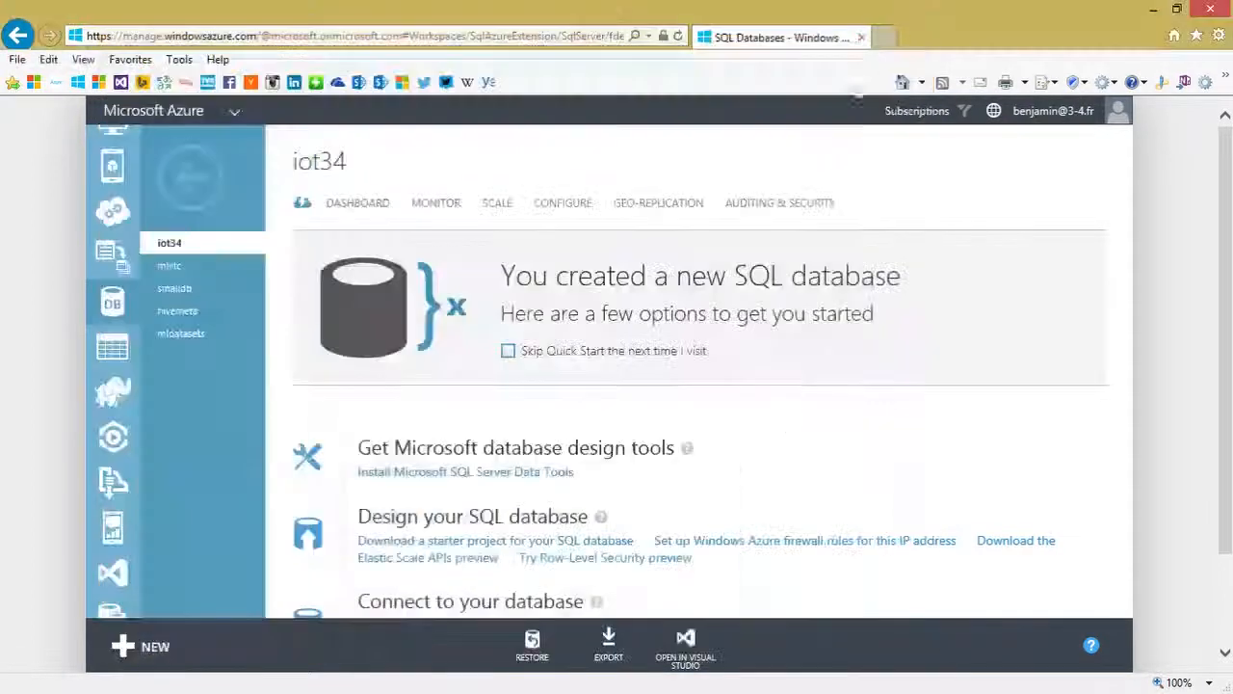
# - Return to the iot34 Stream Analytics job's outputs, review the SQL Database settings down to the target table and close them
pyautogui.scroll(-4, 125, 414)
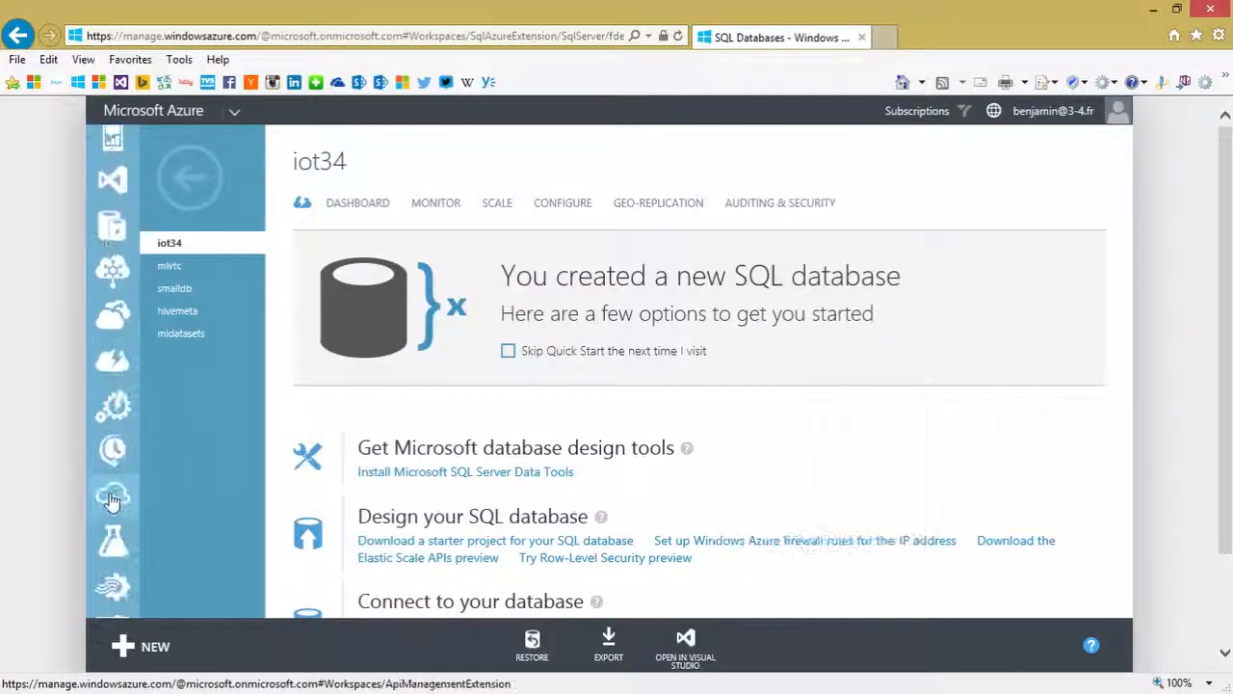
pyautogui.scroll(-3, 125, 414)
pyautogui.click(116, 427)
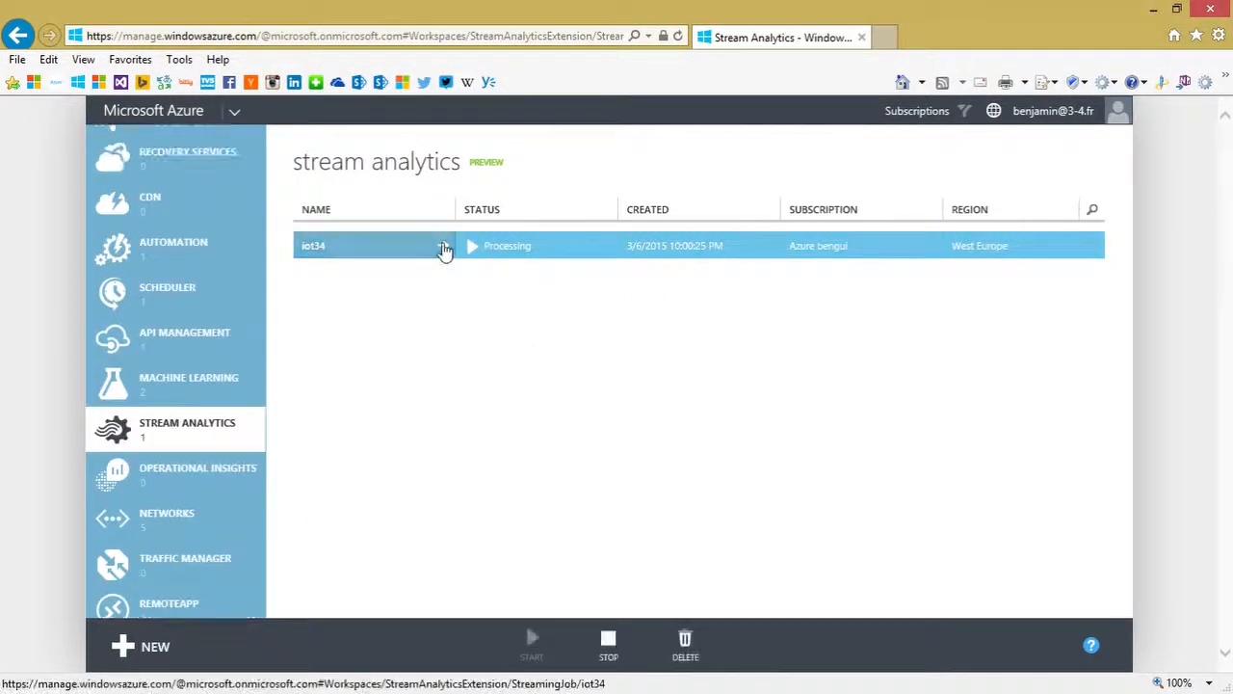
pyautogui.click(446, 248)
pyautogui.click(619, 204)
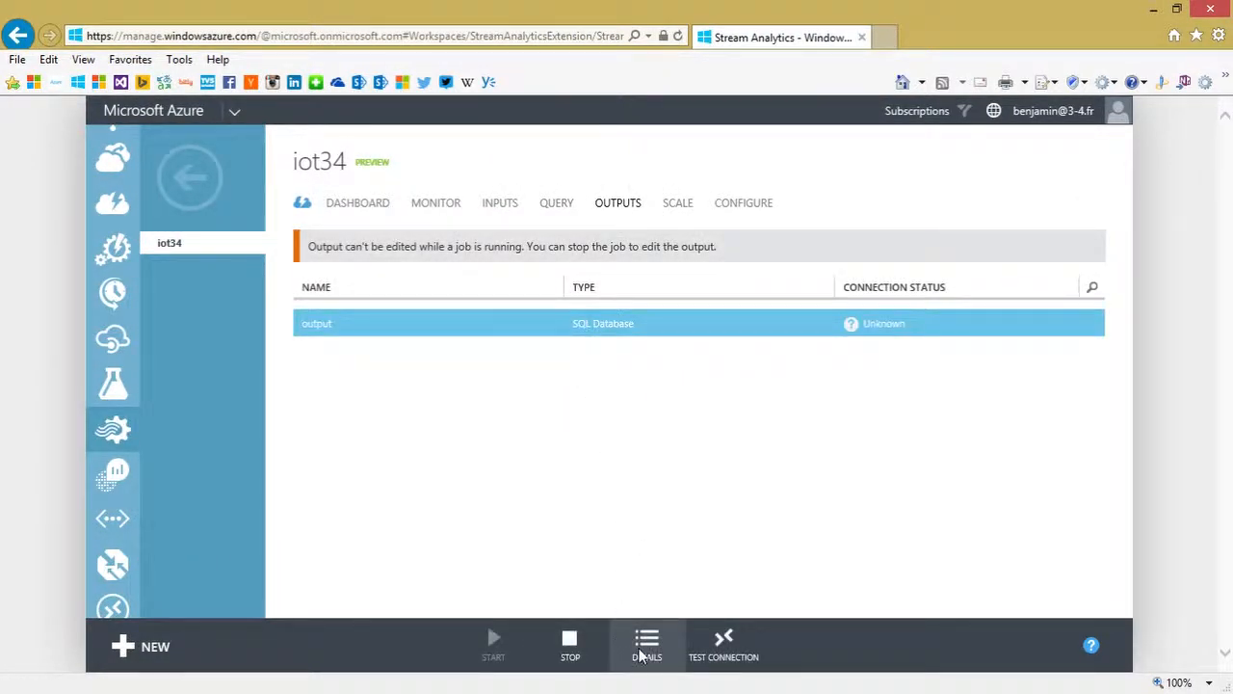
pyautogui.click(648, 648)
pyautogui.scroll(-2, 578, 405)
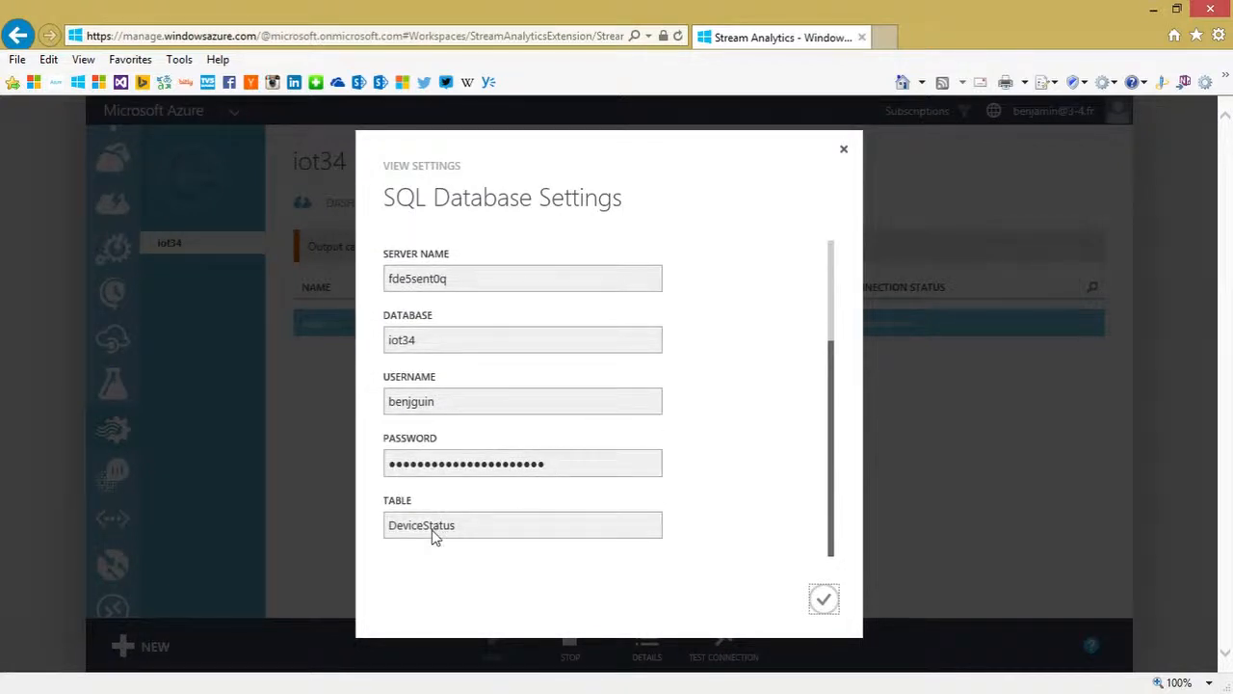
pyautogui.click(844, 150)
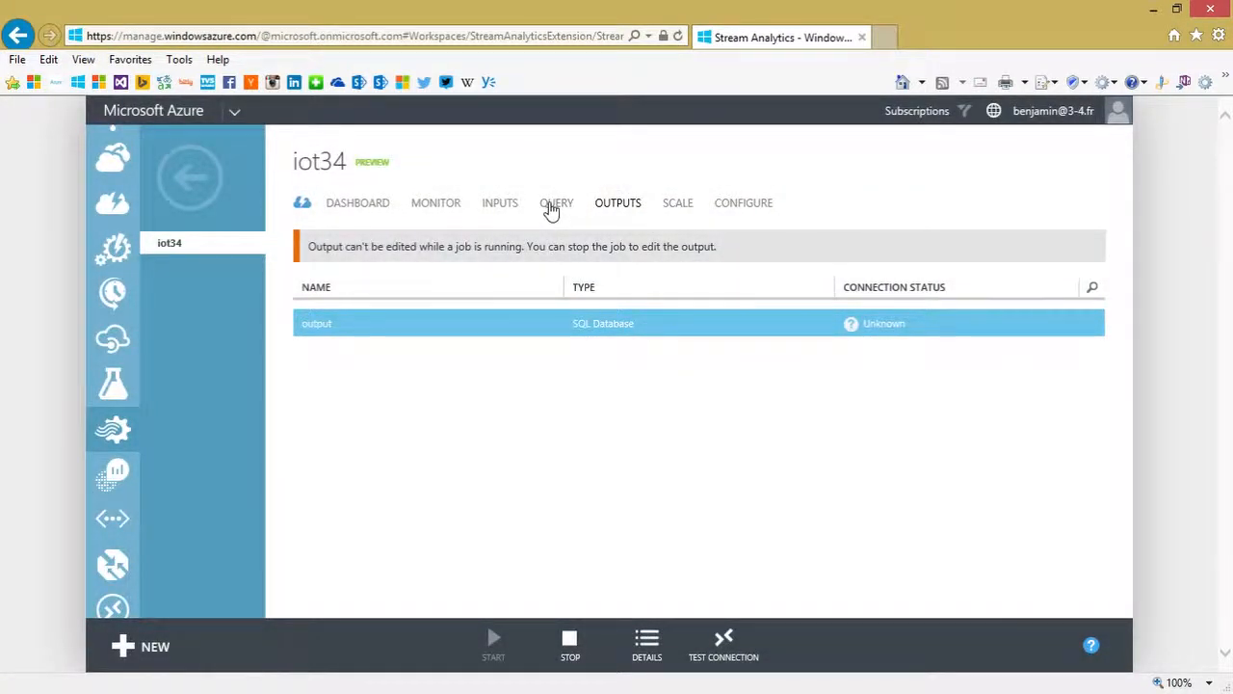
# - Open the iot34 job's query and highlight the iot34eventhub source, the TumblingWindow(second, 5) grouping and the DeviceId grouping
pyautogui.click(551, 205)
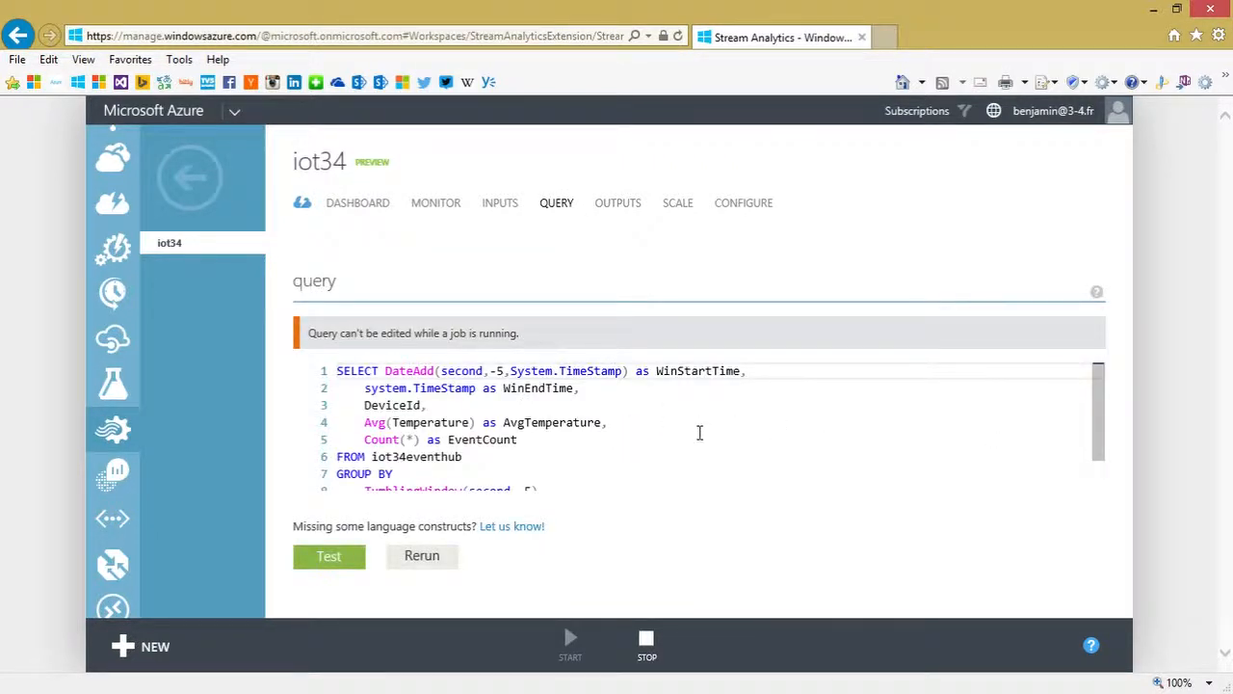
pyautogui.moveTo(1101, 422); pyautogui.dragTo(1106, 445)
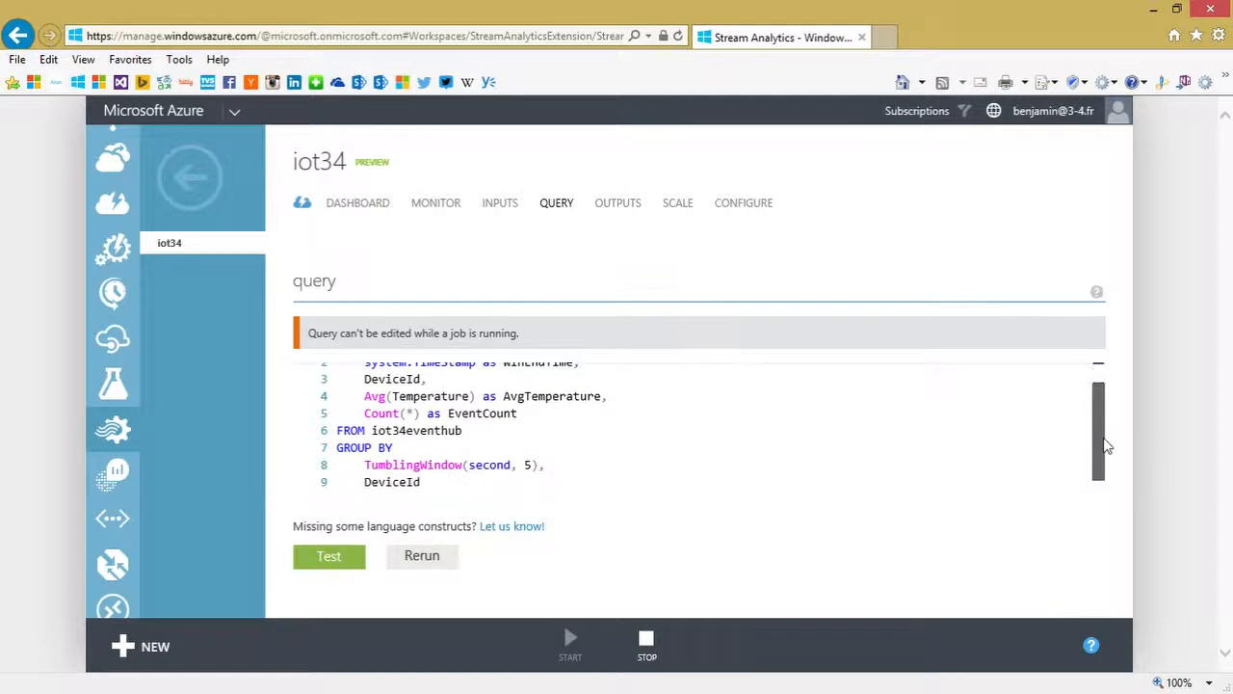
pyautogui.moveTo(372, 430); pyautogui.dragTo(498, 433)
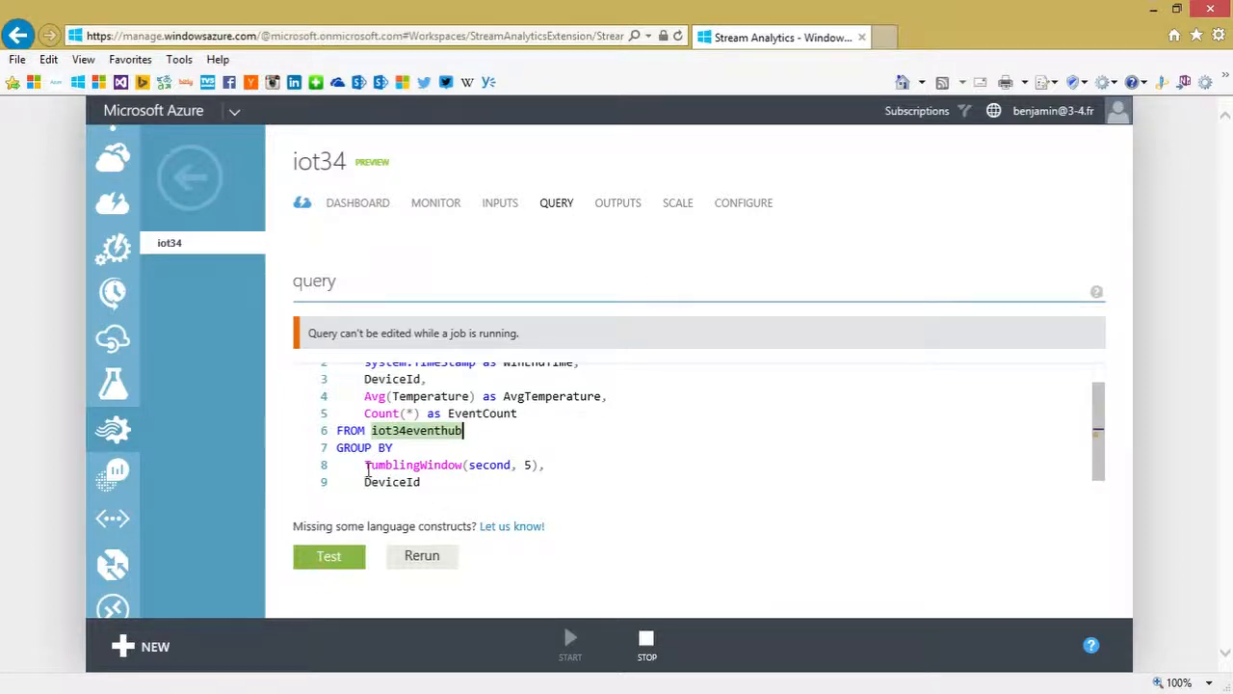
pyautogui.moveTo(367, 468); pyautogui.dragTo(556, 465)
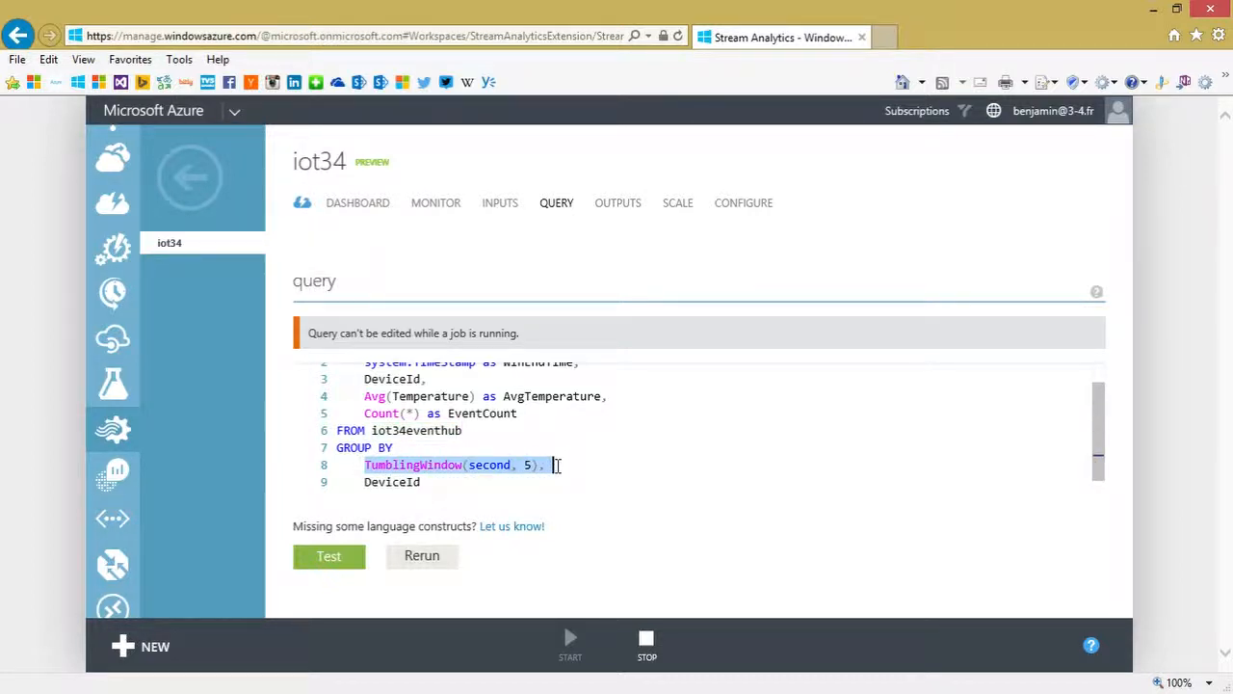
pyautogui.moveTo(366, 481); pyautogui.dragTo(424, 482)
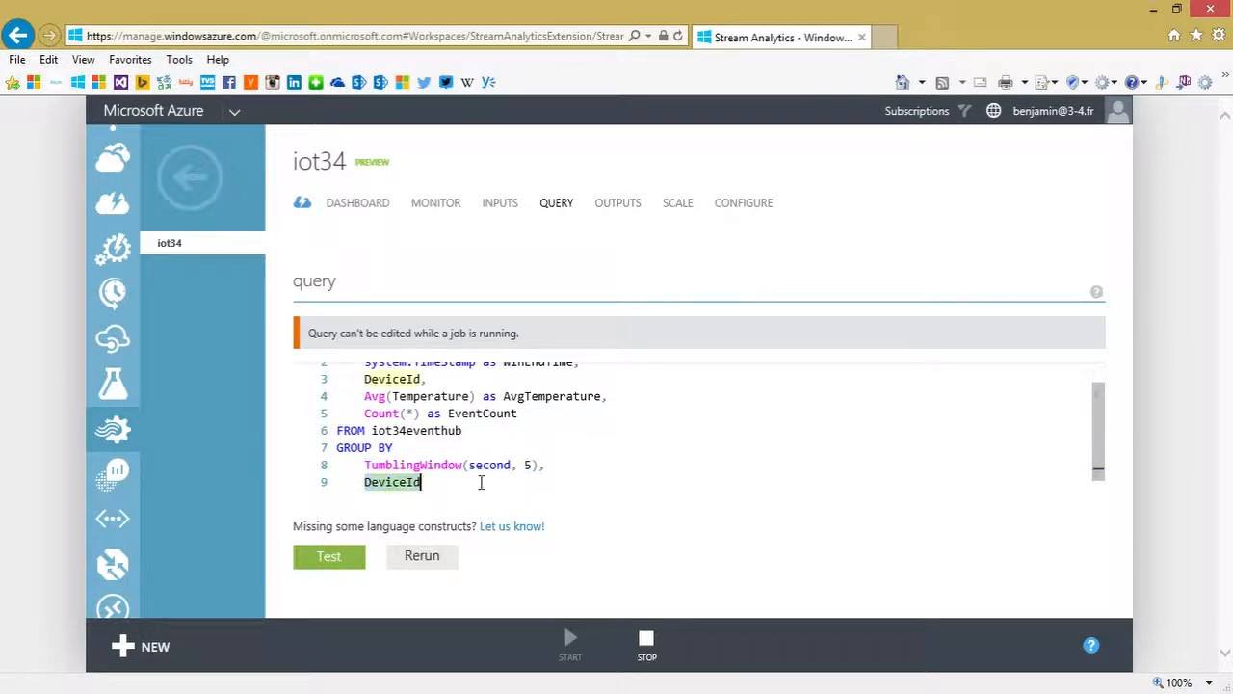
# - Highlight system.TimeStamp and the WinEndTime and WinStartTime aliases in the query's SELECT clause
pyautogui.scroll(1, 481, 482)
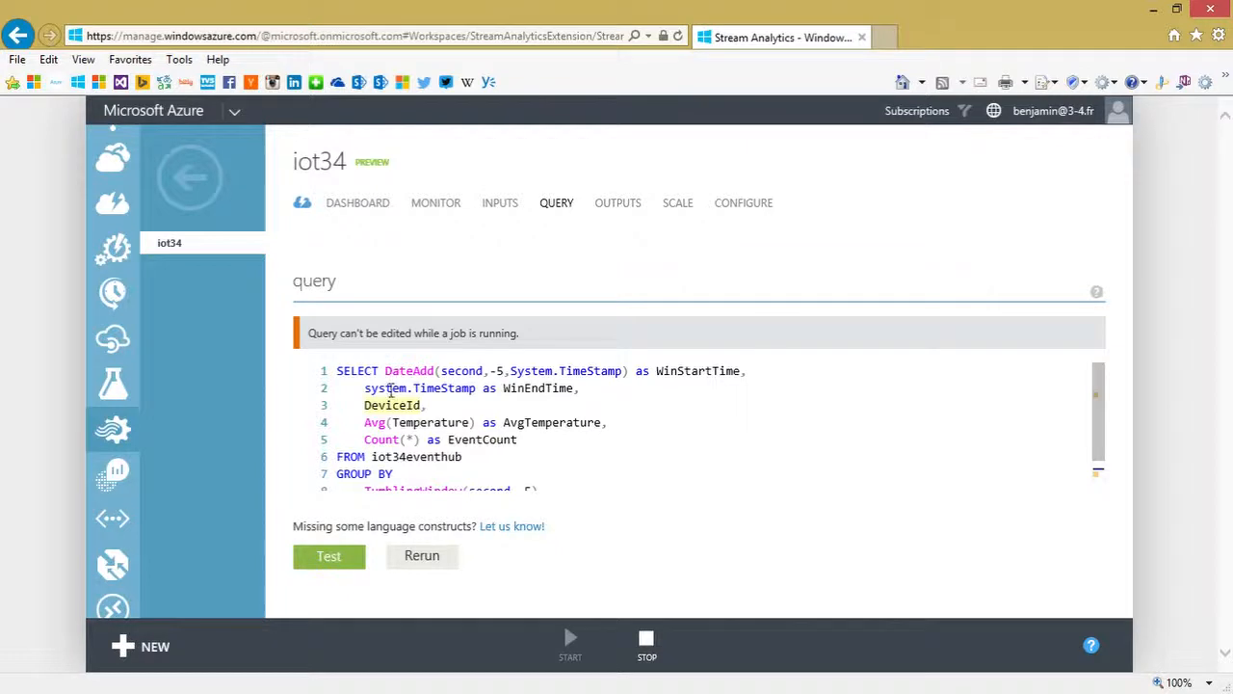
pyautogui.moveTo(365, 388); pyautogui.dragTo(473, 388)
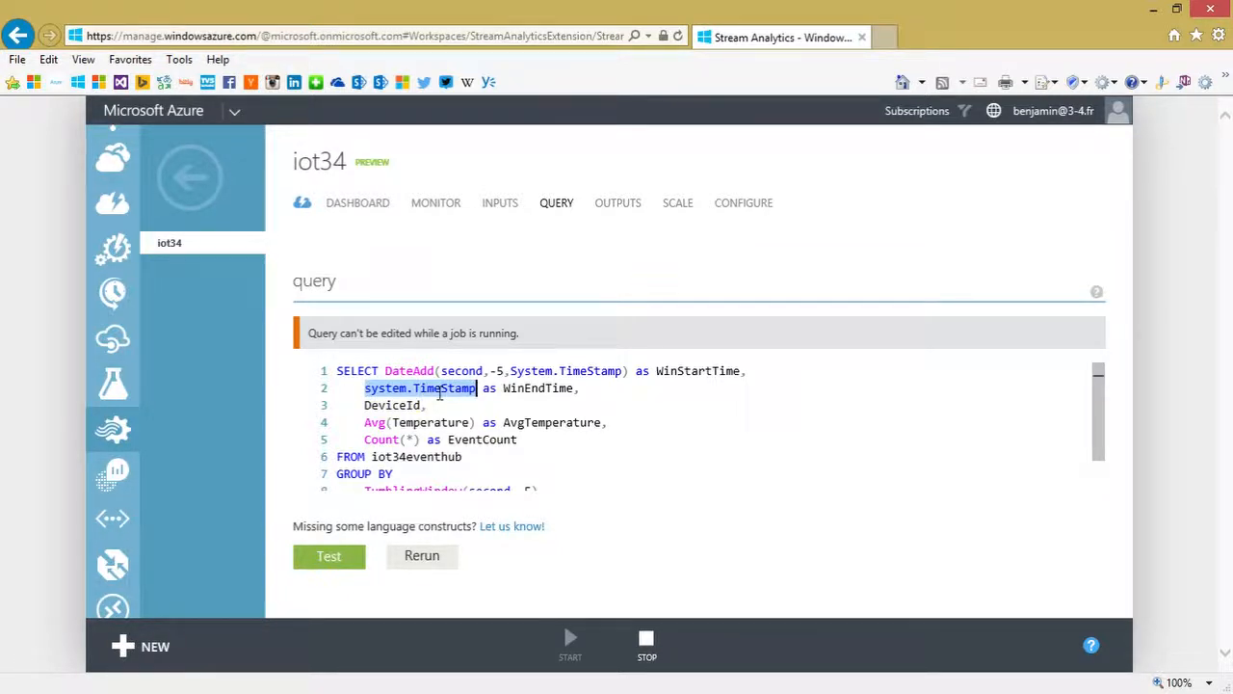
pyautogui.doubleClick(530, 388)
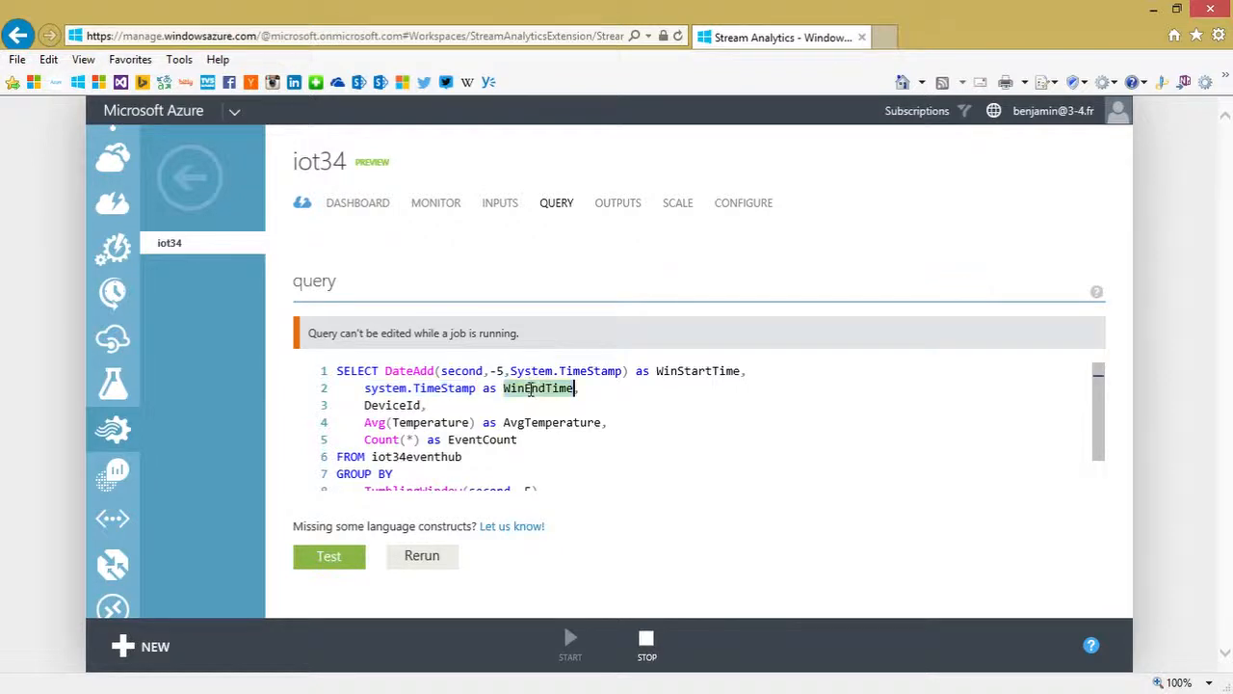
pyautogui.moveTo(658, 372); pyautogui.dragTo(737, 371)
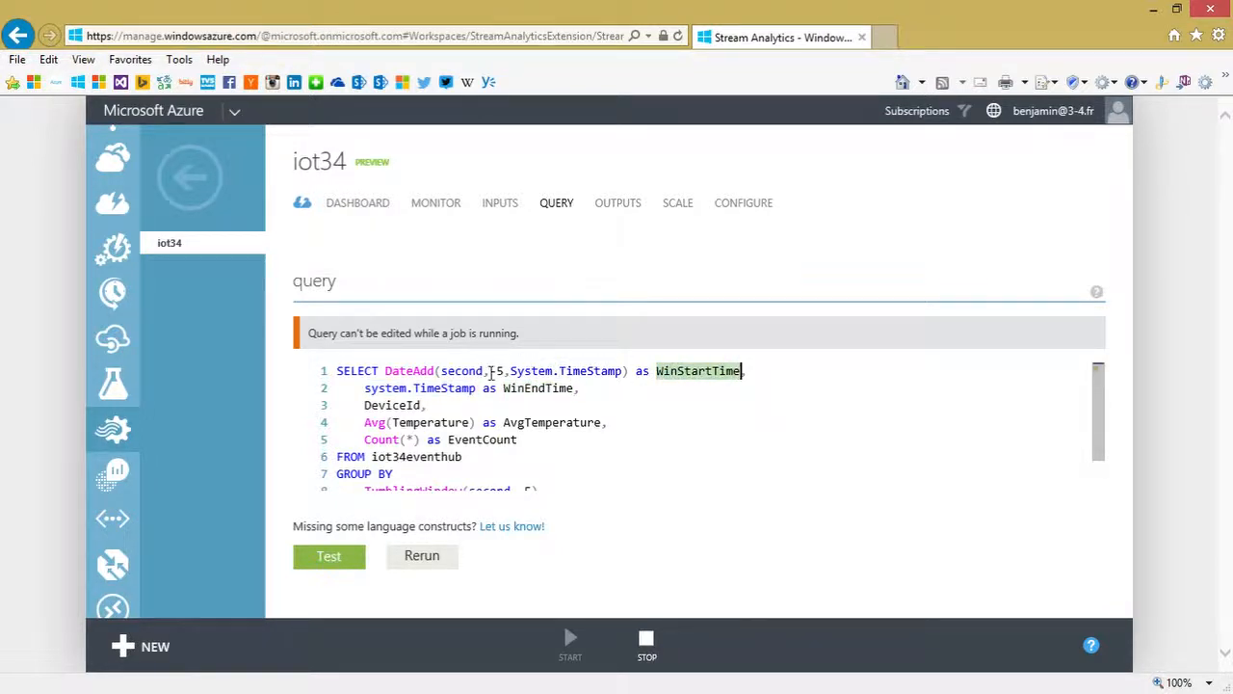
# - Highlight the -5 second offset and the DeviceId column in the query's SELECT clause, then glance at the SendEvents console and return to the query
pyautogui.moveTo(491, 372); pyautogui.dragTo(505, 372)
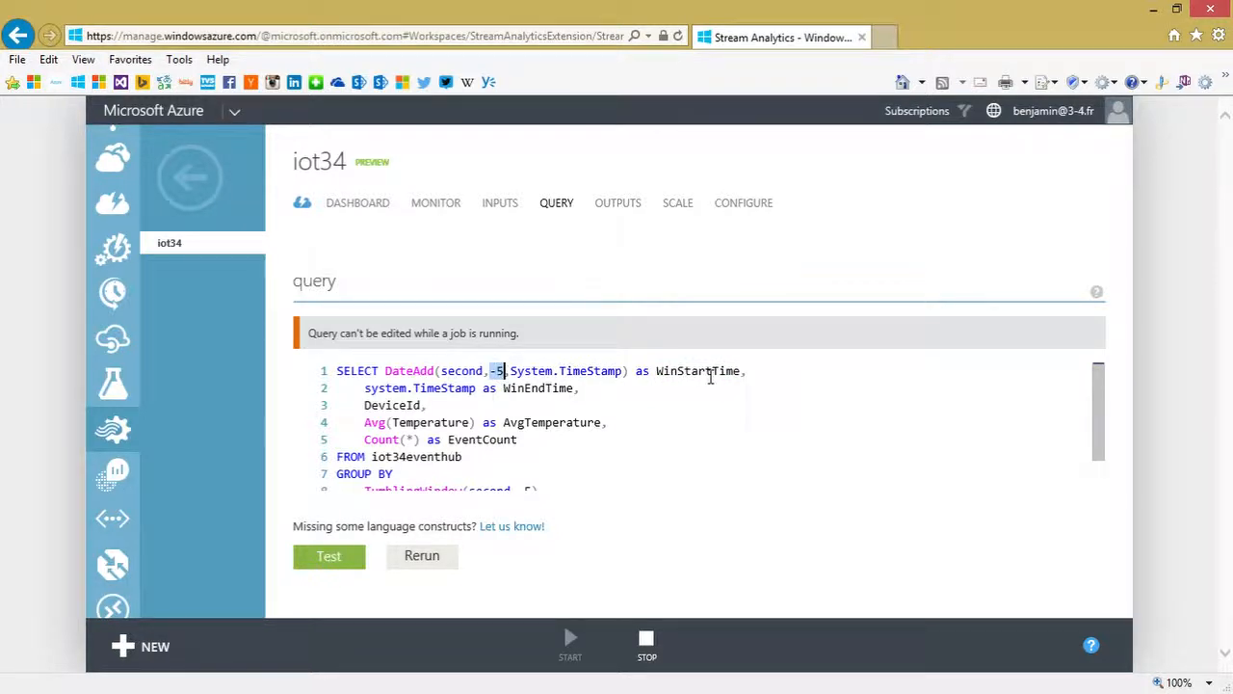
pyautogui.doubleClick(402, 405)
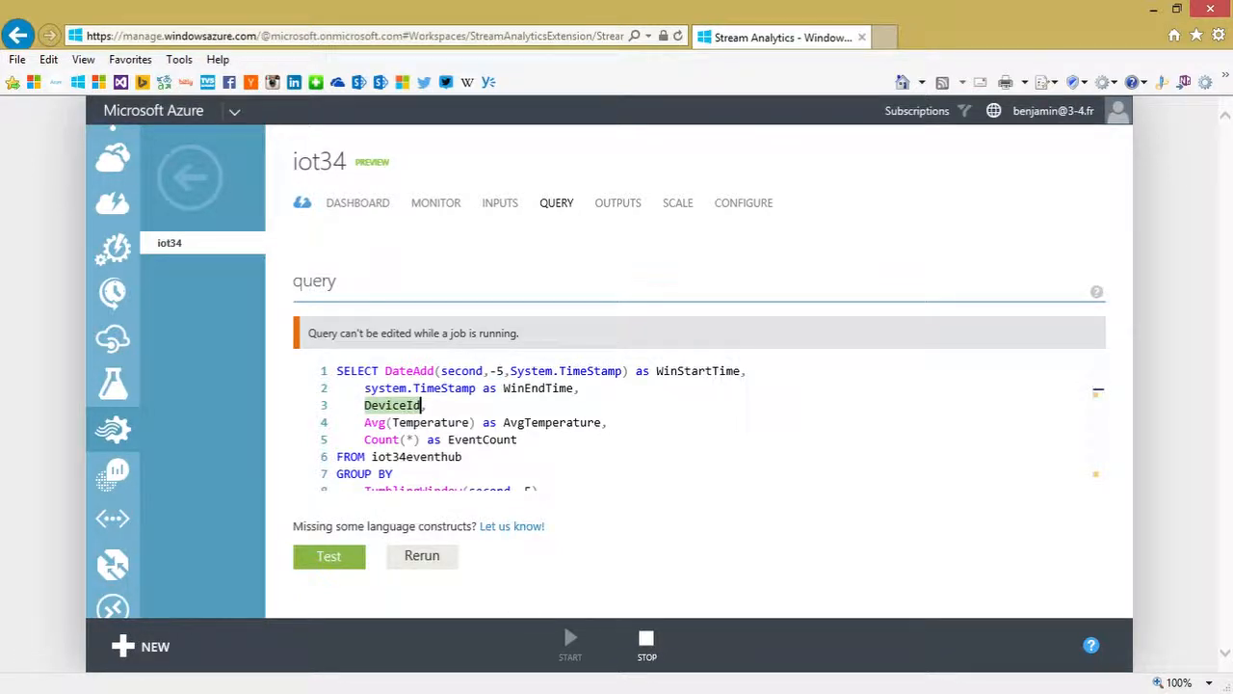
pyautogui.hotkey('alt', 'Tab')
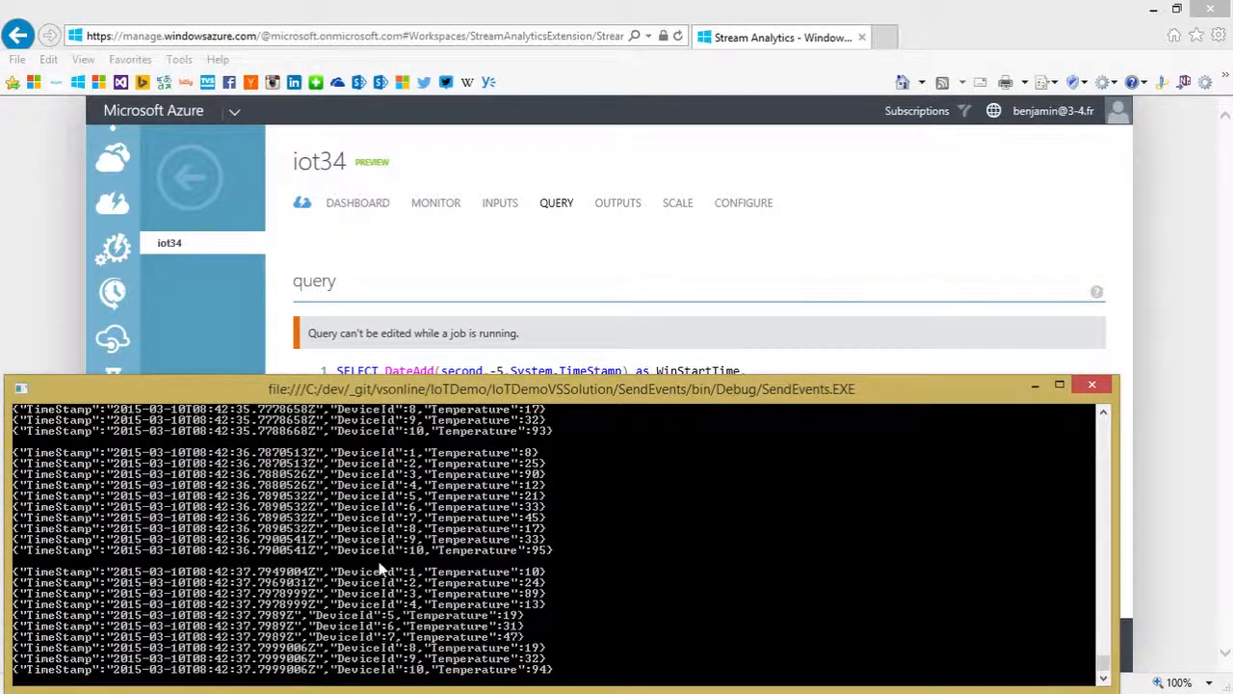
pyautogui.click(584, 231)
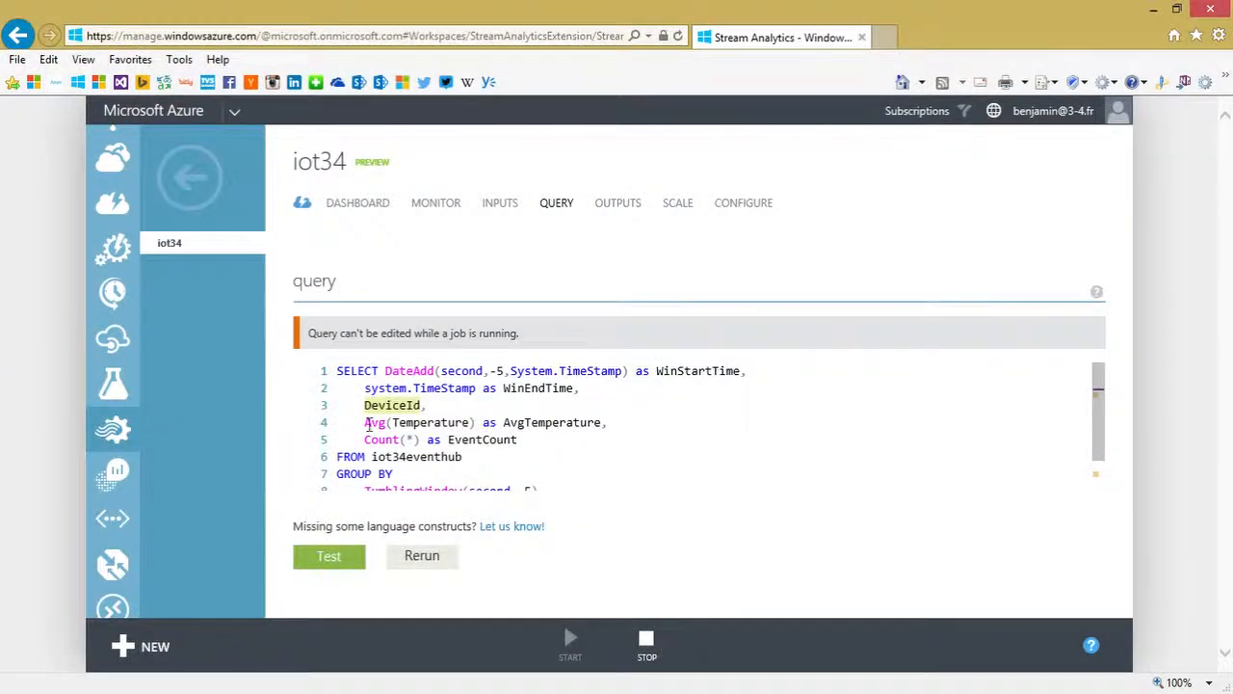
# - Highlight the Avg(Temperature) expression and the Count(*) as EventCount column in the query
pyautogui.moveTo(367, 424); pyautogui.dragTo(473, 421)
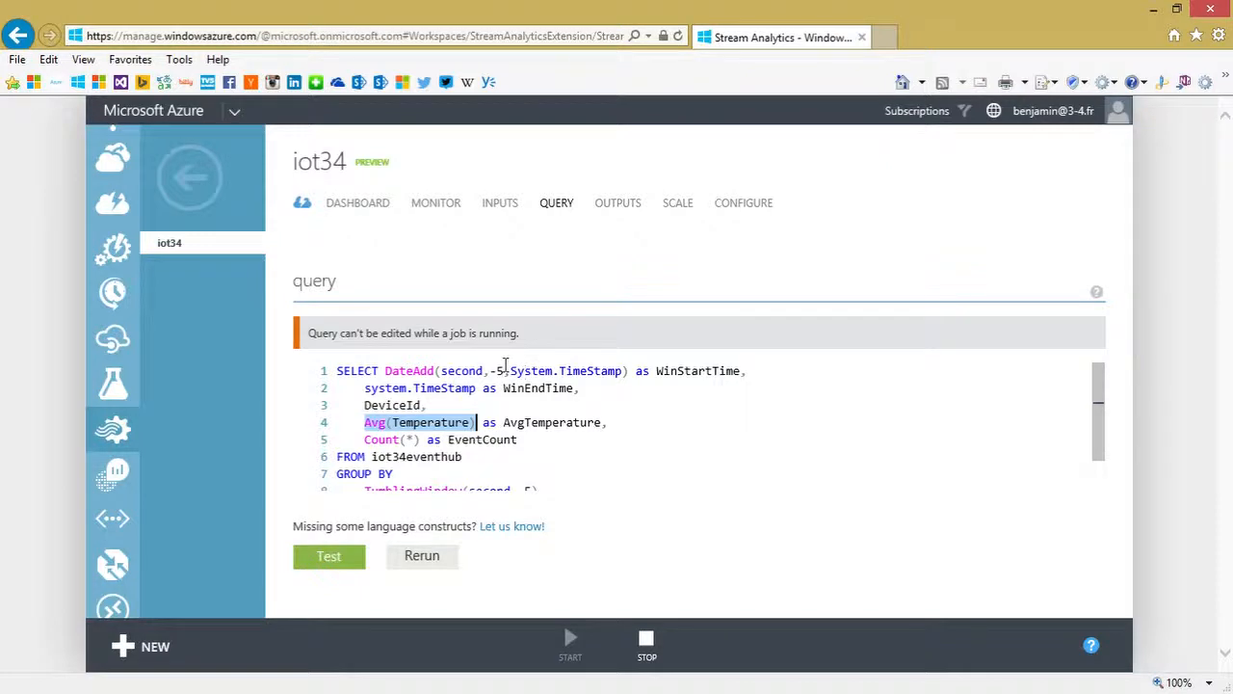
pyautogui.click(366, 439)
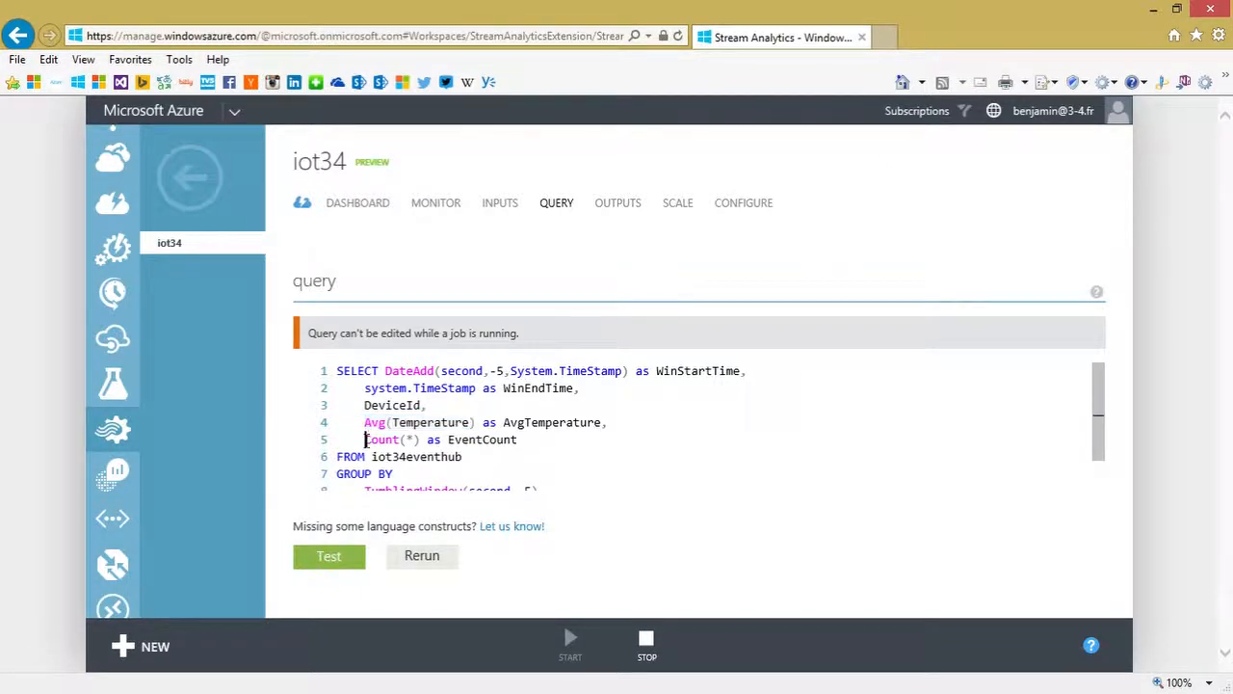
pyautogui.moveTo(366, 439); pyautogui.dragTo(528, 442)
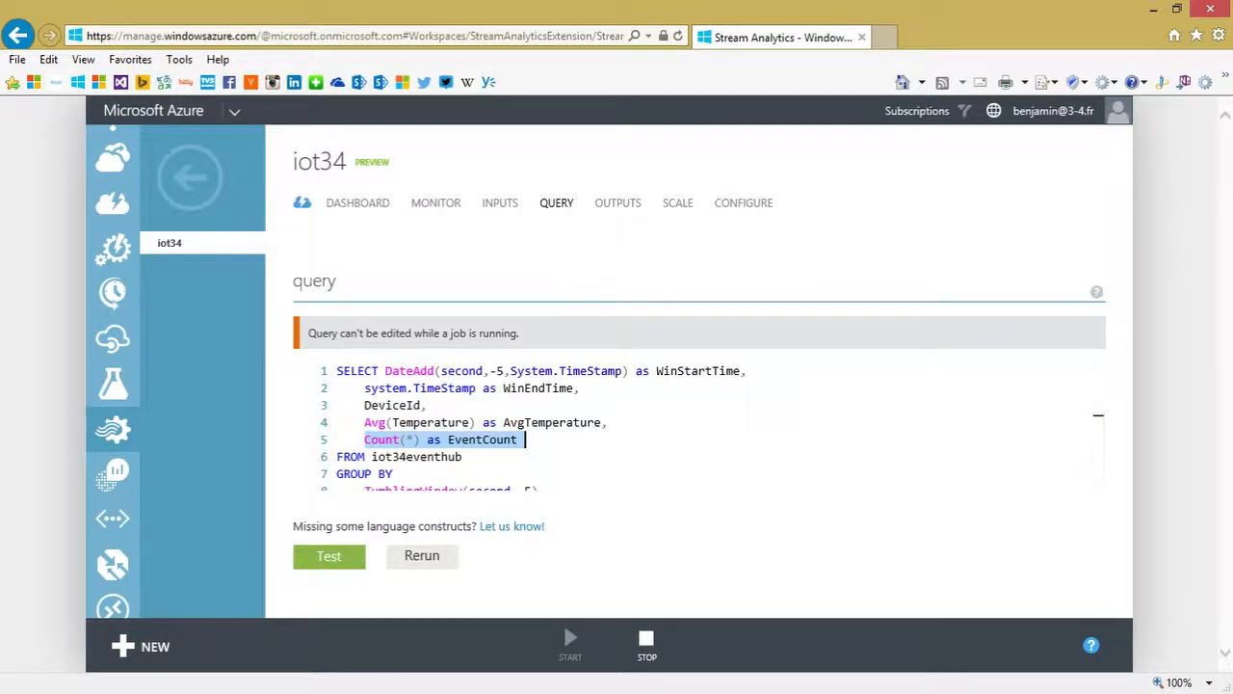
# - Switch to SQL Server Management Studio and run the selected top 30 DeviceStatus query ordered by WinEndTime DESC twice to refresh its rows
pyautogui.hotkey('alt', 'Tab')
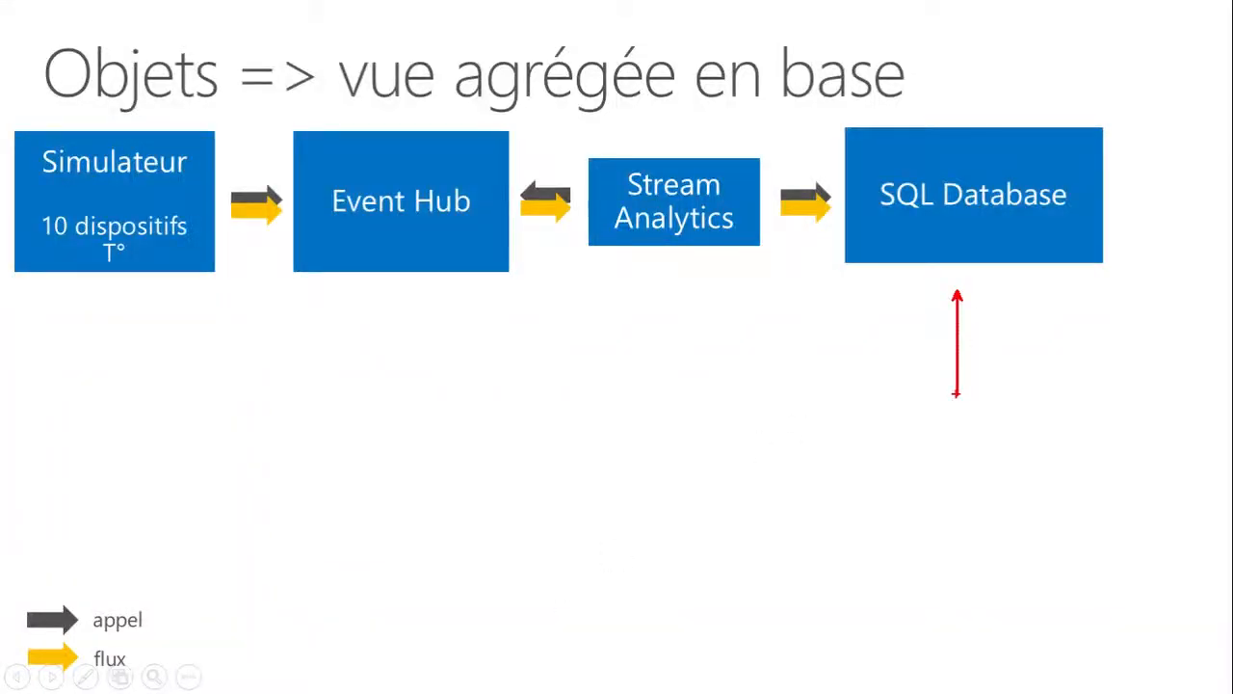
pyautogui.press('Escape')
pyautogui.hotkey('alt', 'Tab')
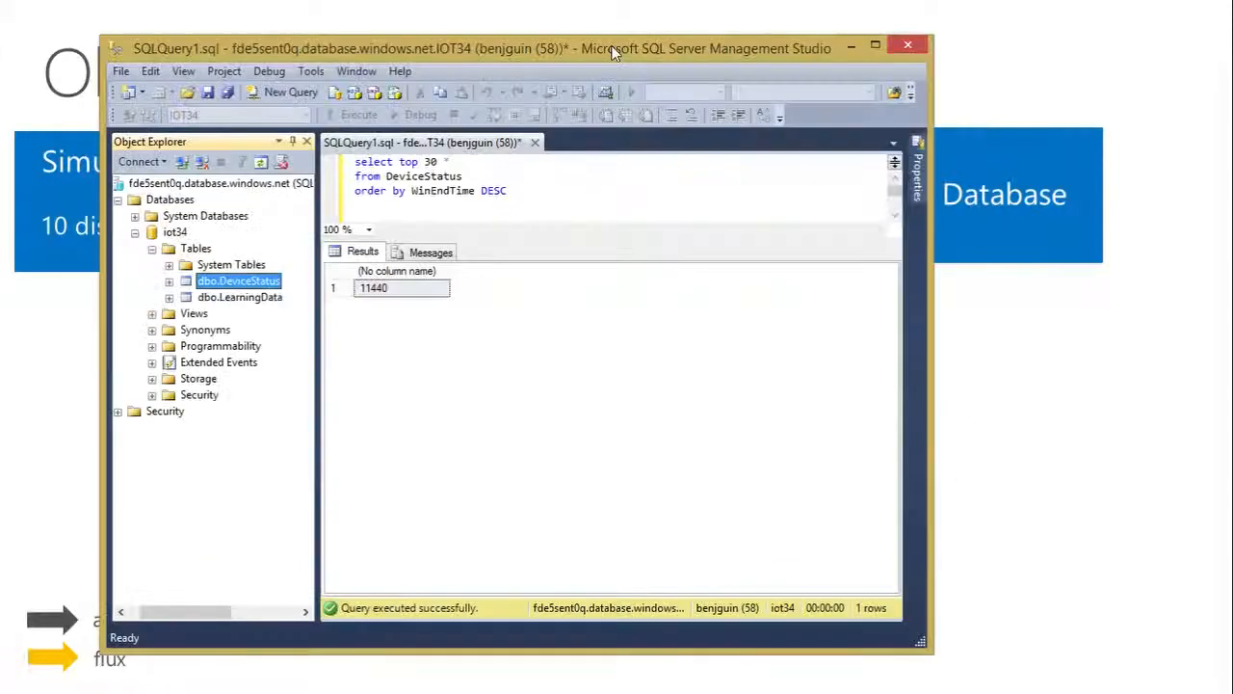
pyautogui.moveTo(520, 190); pyautogui.dragTo(352, 162)
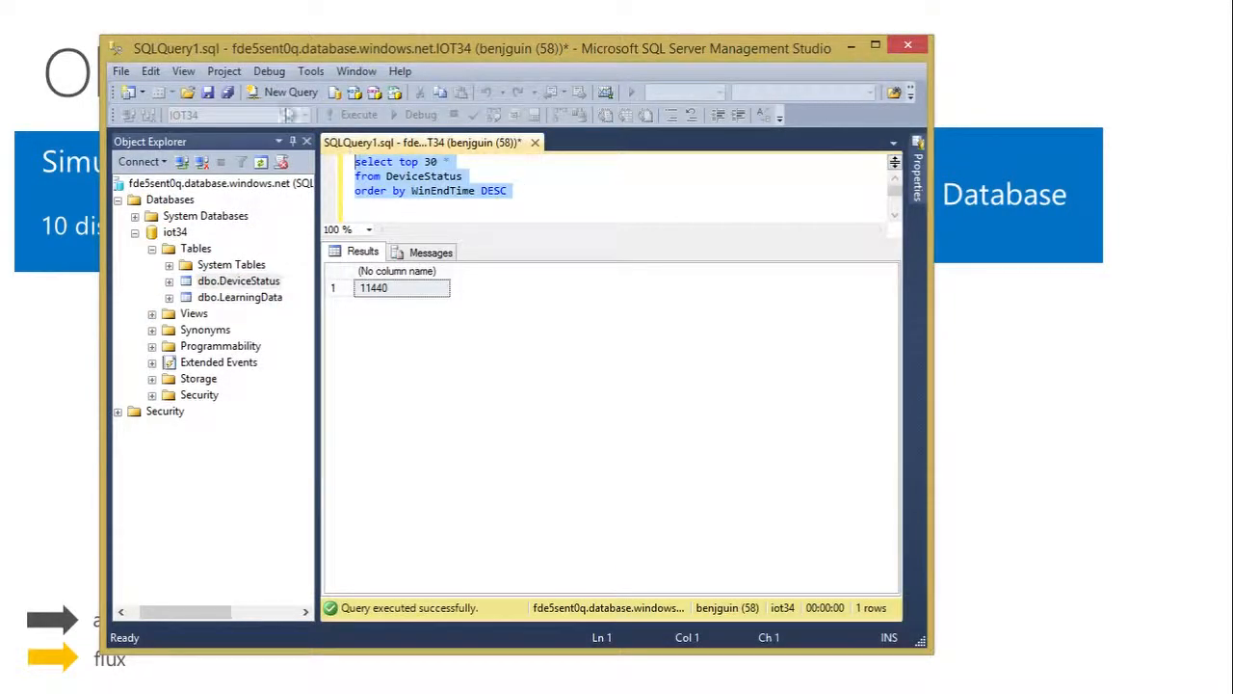
pyautogui.click(358, 115)
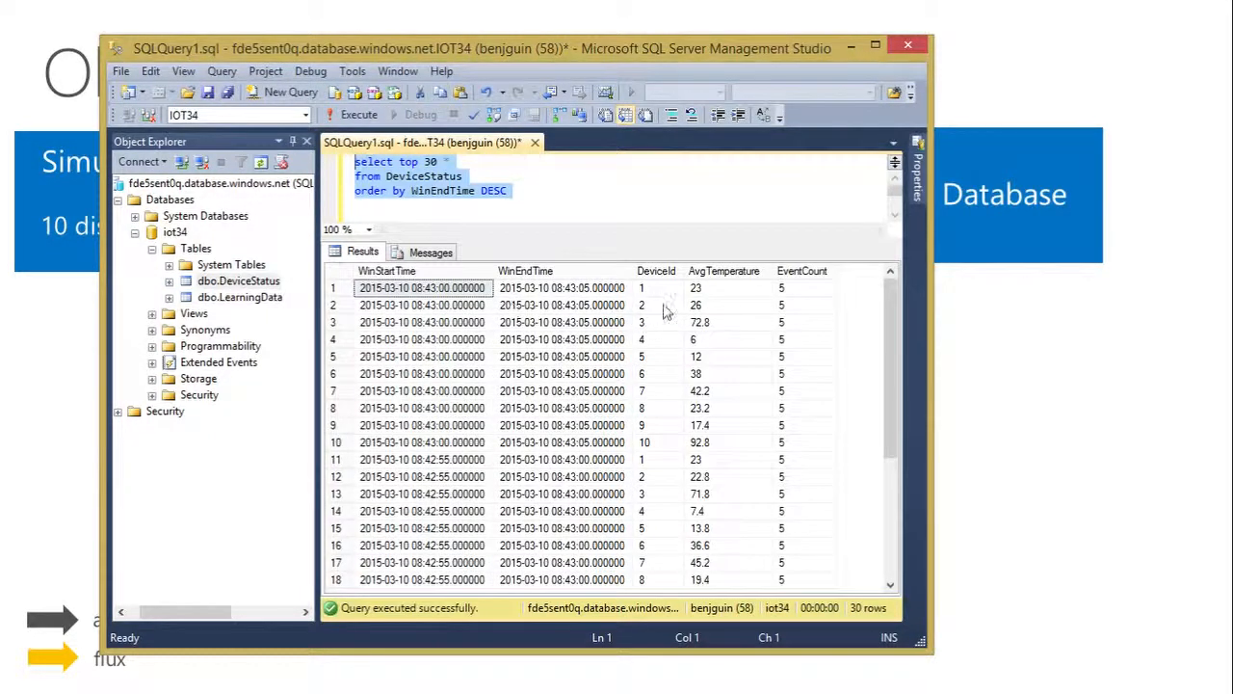
pyautogui.click(342, 116)
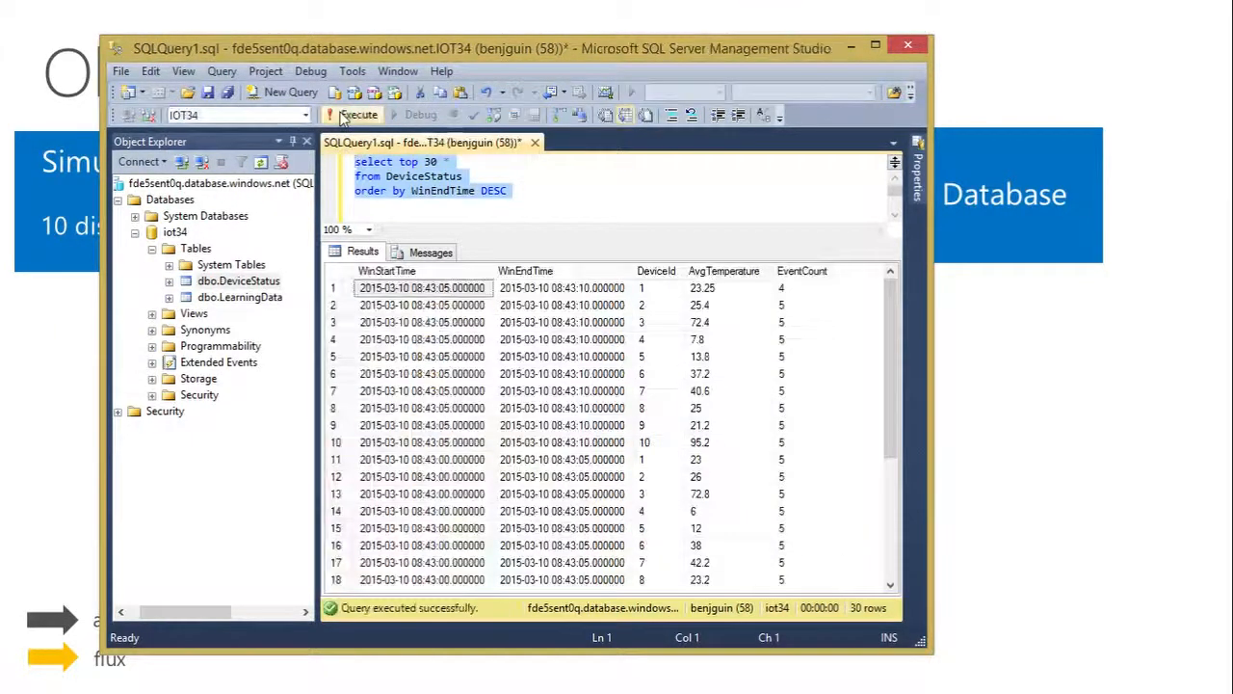
# - Add the filter line "where deviceid=5" between the from and order by lines of the DeviceStatus query
pyautogui.click(502, 180)
pyautogui.press('Return')
pyautogui.write('w')
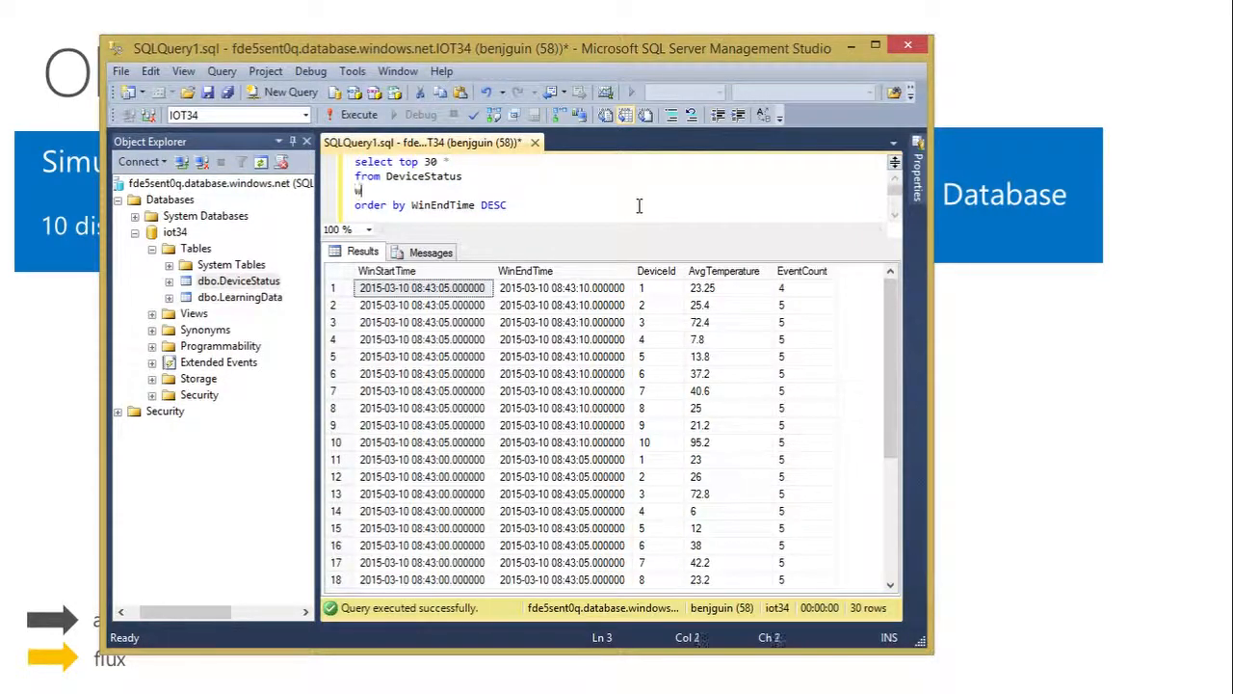
pyautogui.write('here deviceid=5')
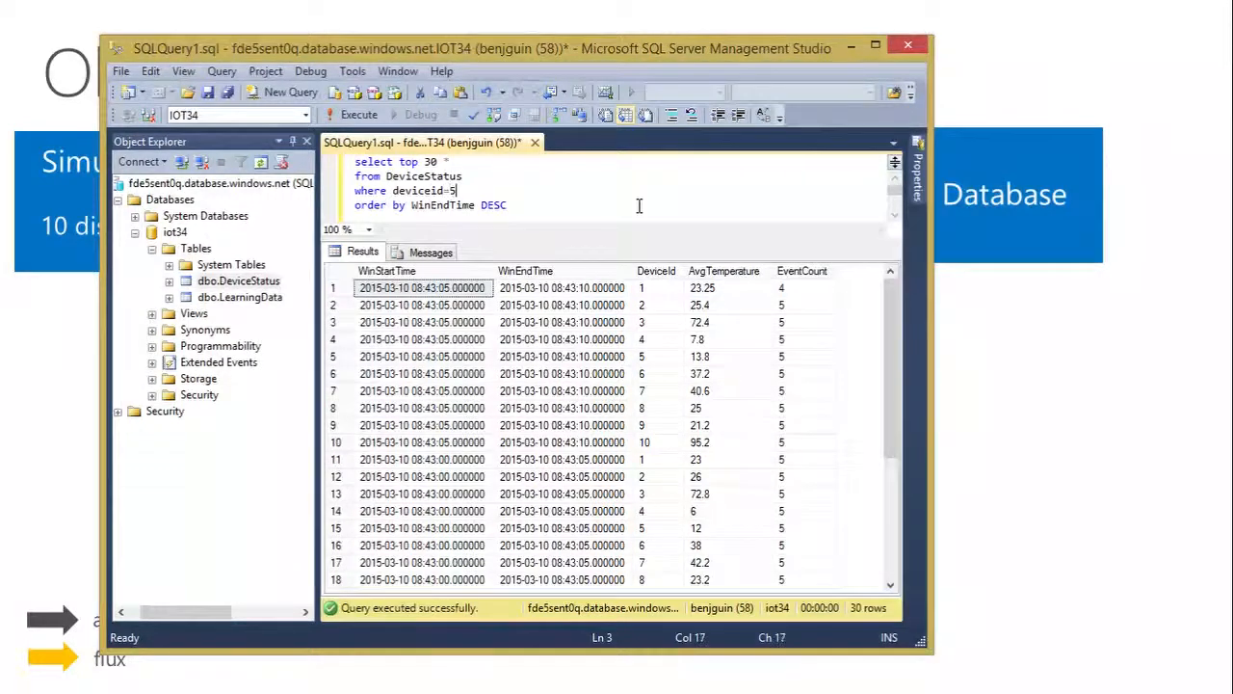
pyautogui.press('Left')
pyautogui.press('Left')
# - Execute the script, then select only the filtered top 30 DeviceStatus statement and run it on its own
pyautogui.click(359, 114)
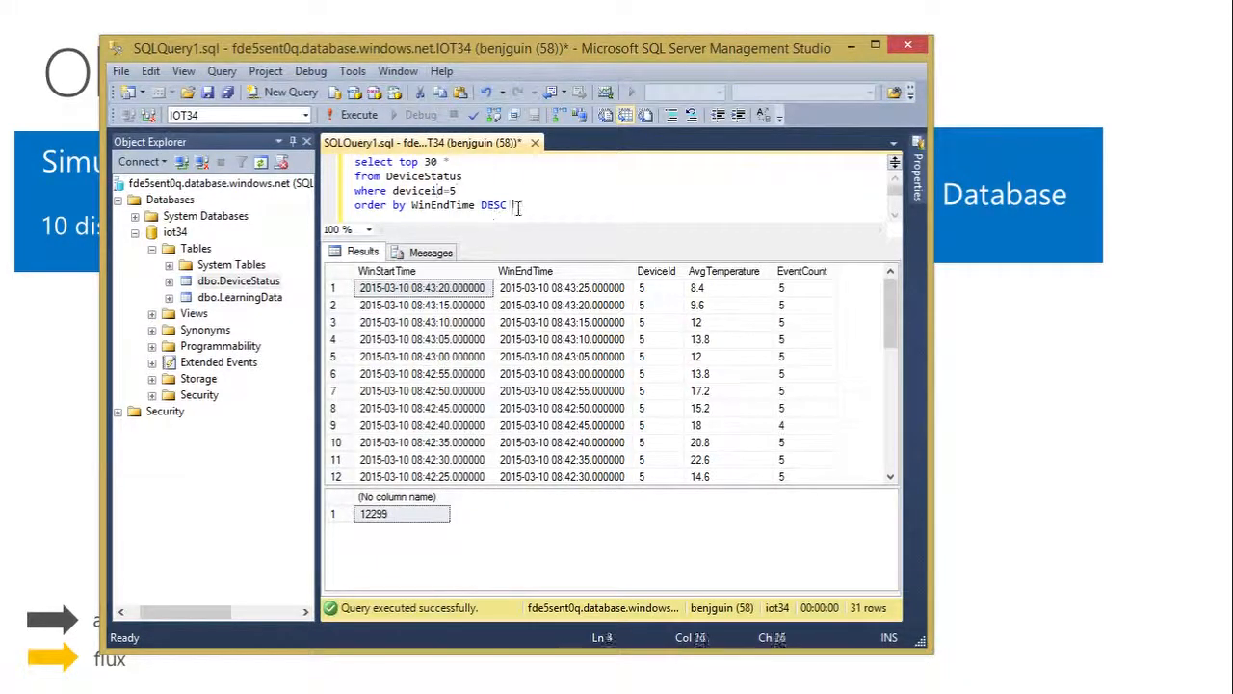
pyautogui.moveTo(511, 205); pyautogui.dragTo(337, 159)
pyautogui.click(359, 114)
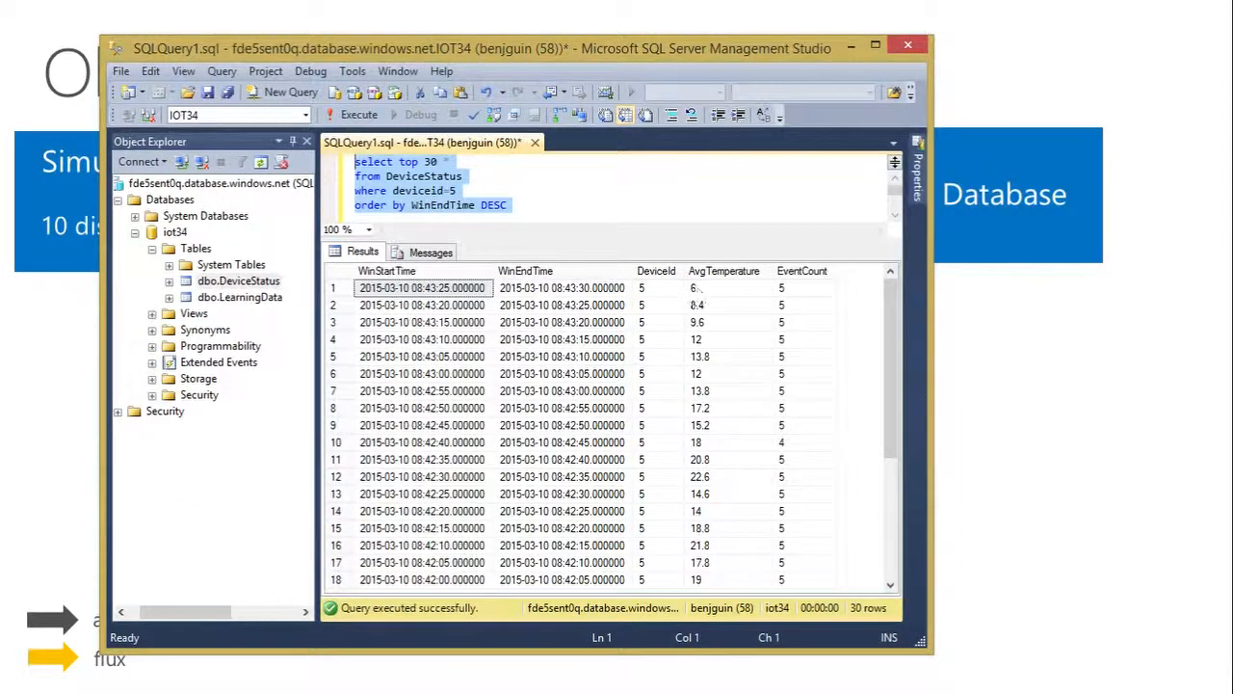
# - View the live temperature chart on the iot34.azurewebsites.net dashboard, then return to SQL Server Management Studio and rerun the device 5 query for comparison
pyautogui.click(1204, 48)
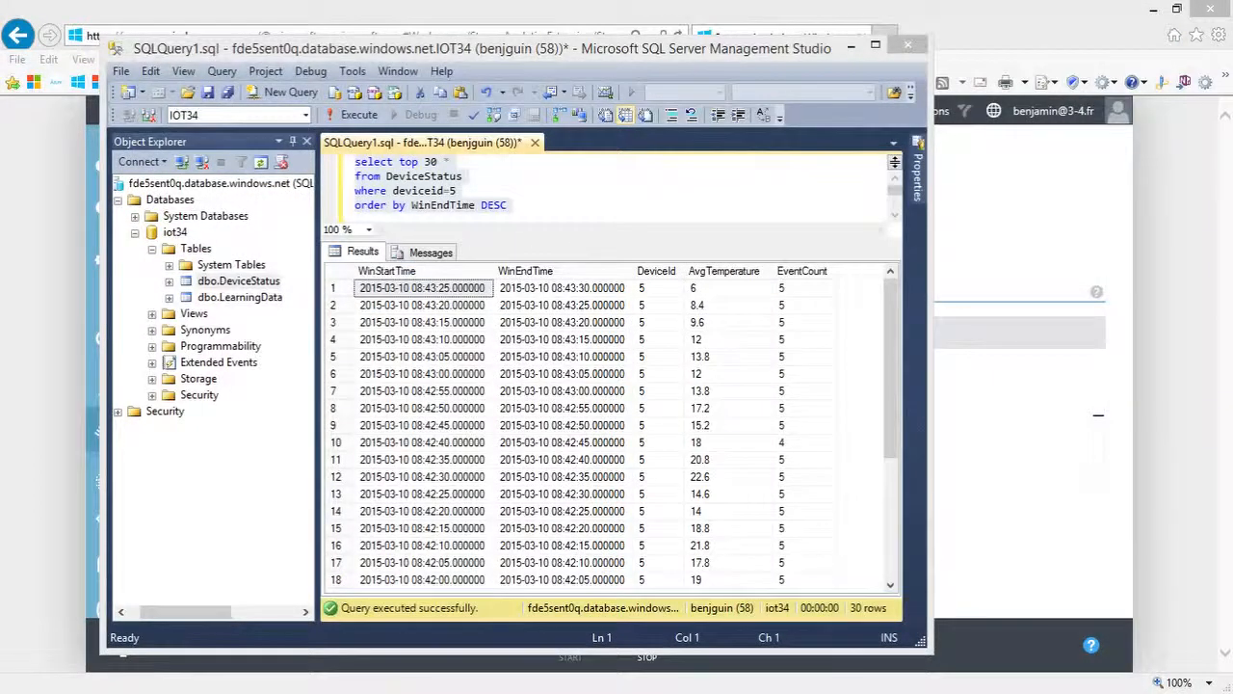
pyautogui.hotkey('alt', 'Tab')
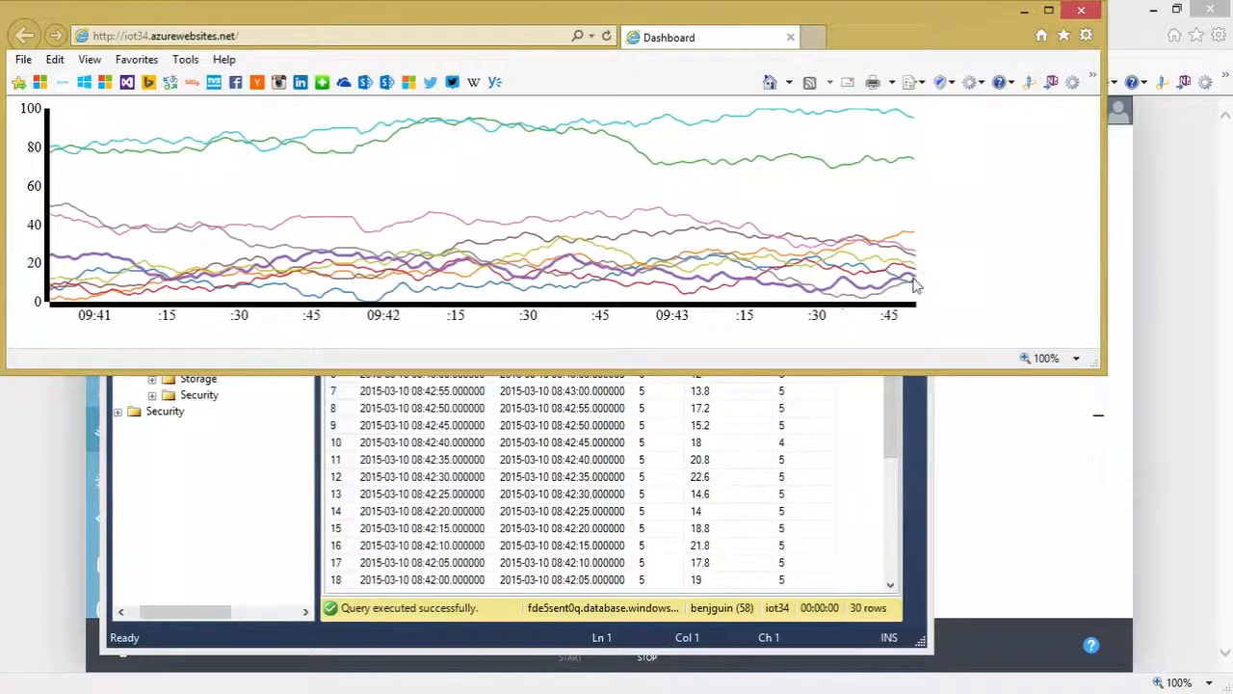
pyautogui.click(874, 379)
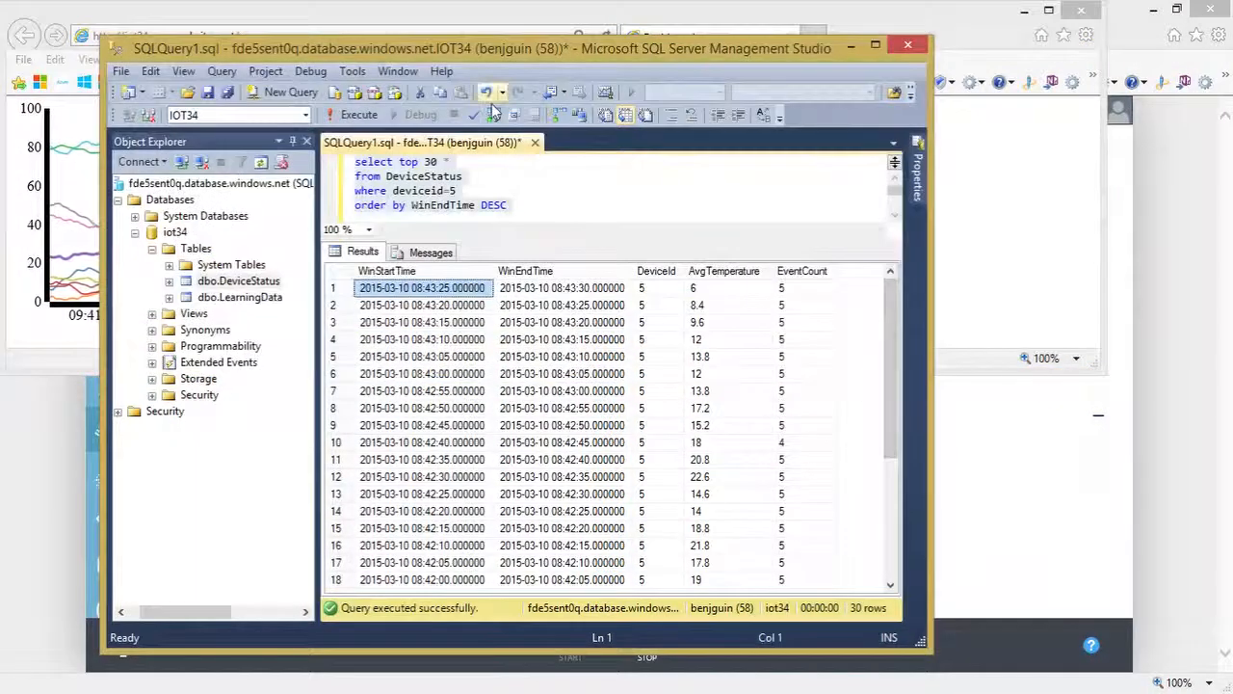
pyautogui.click(357, 115)
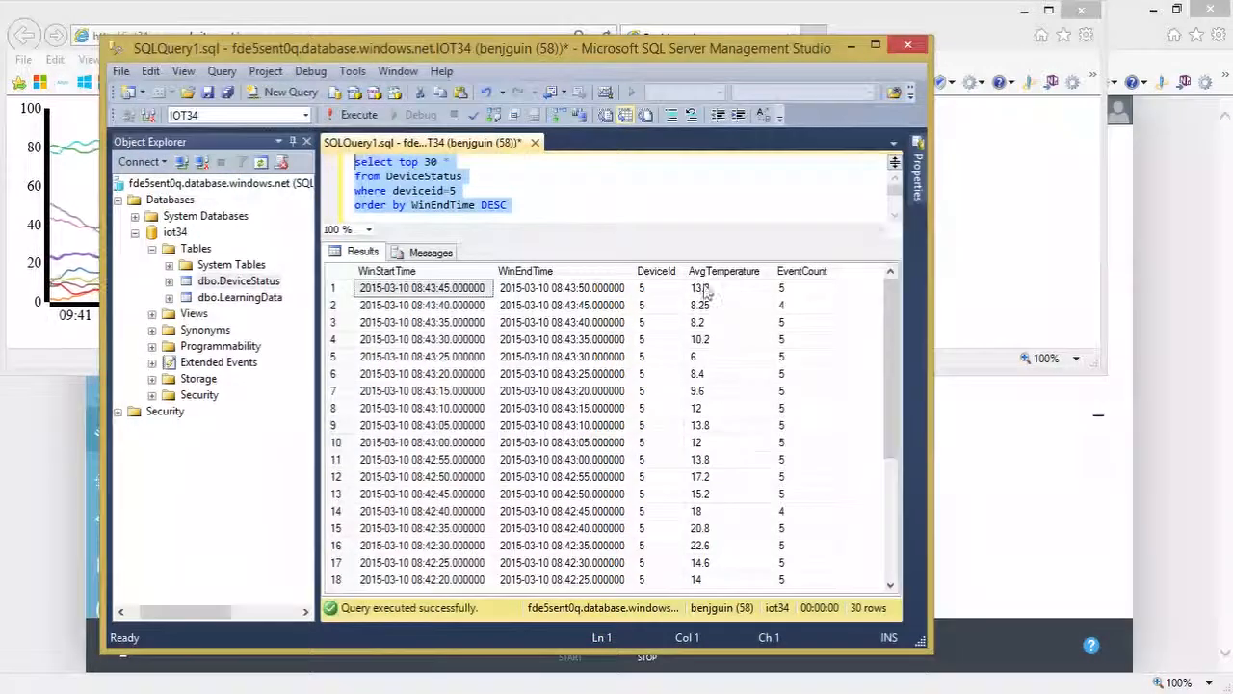